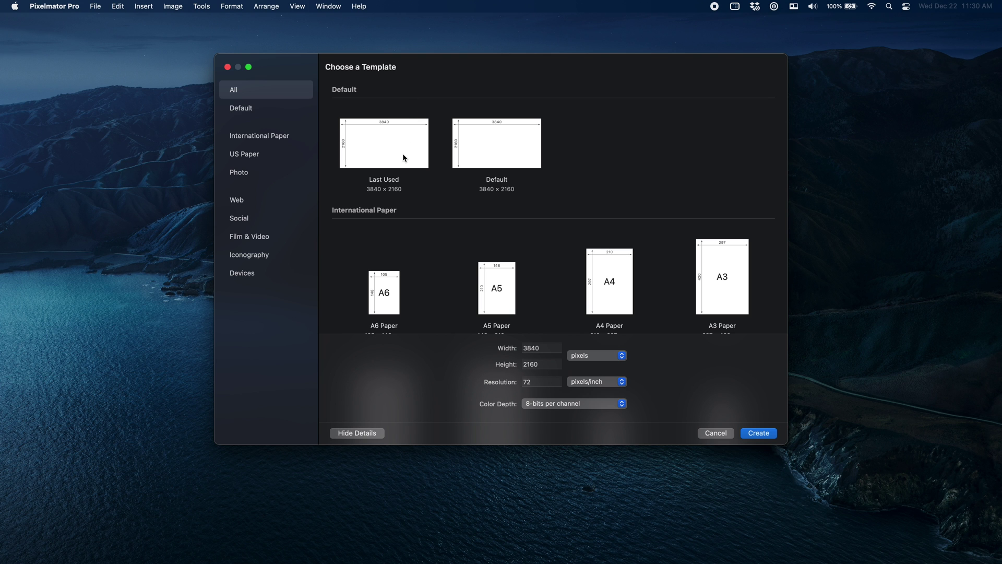
Start a blank 3840 × 2160 px document using the Last Used template preset.
{"action": "left_click", "coordinate": [402, 155]}
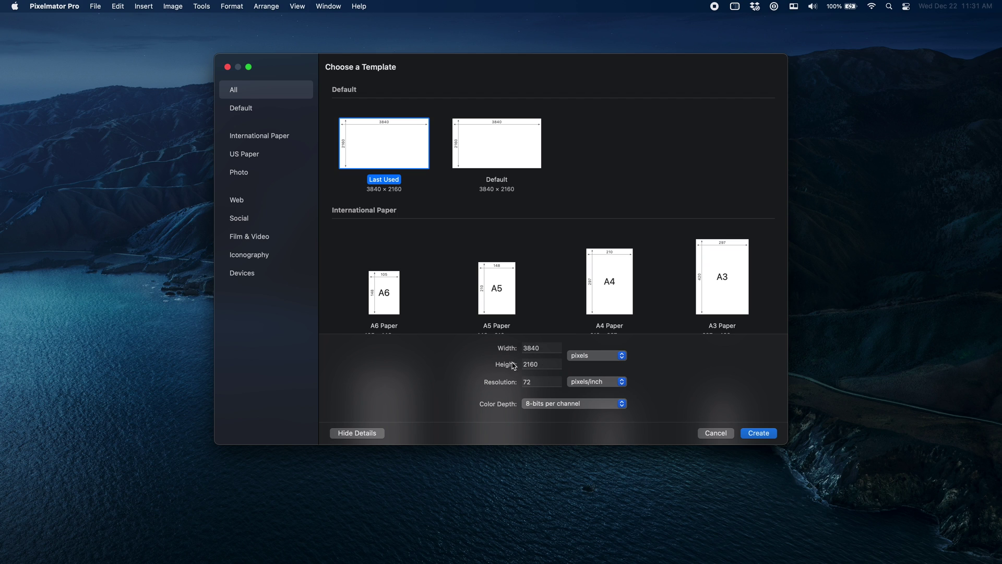
{"action": "left_click", "coordinate": [760, 434]}
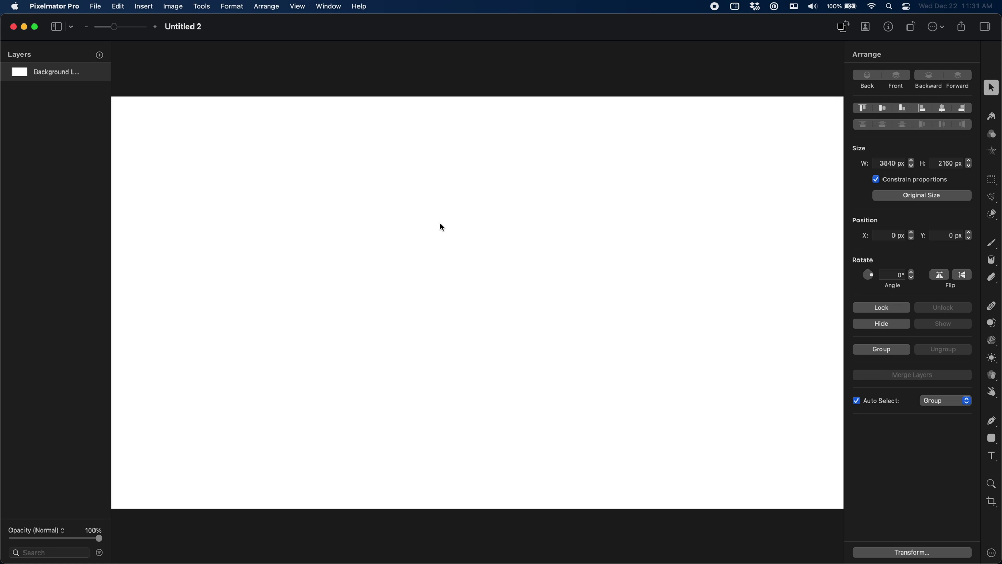
Draw a black rounded rectangle near the canvas centre and round its corners to 272 px.
{"action": "key", "text": "super+minus"}
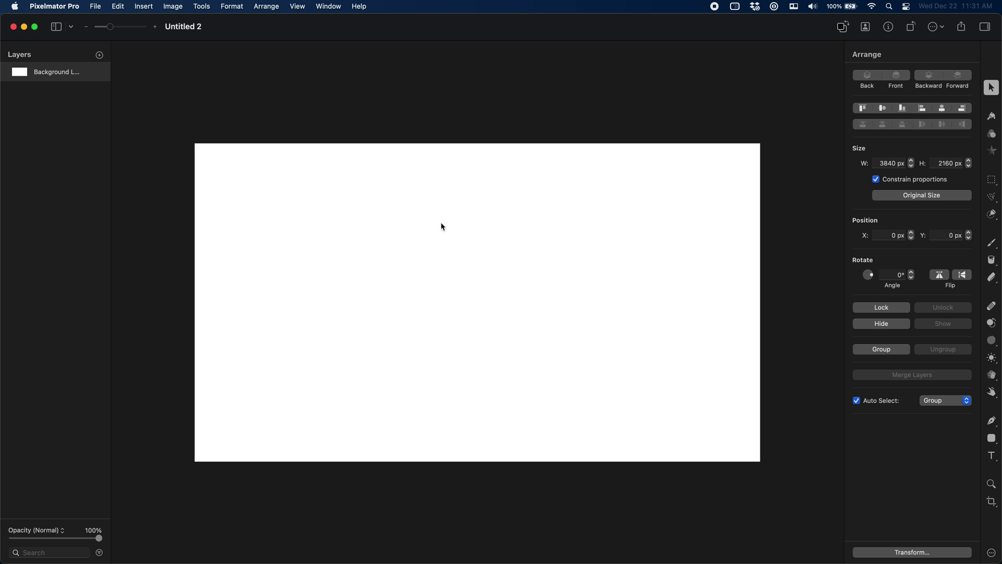
{"action": "left_click", "coordinate": [992, 437]}
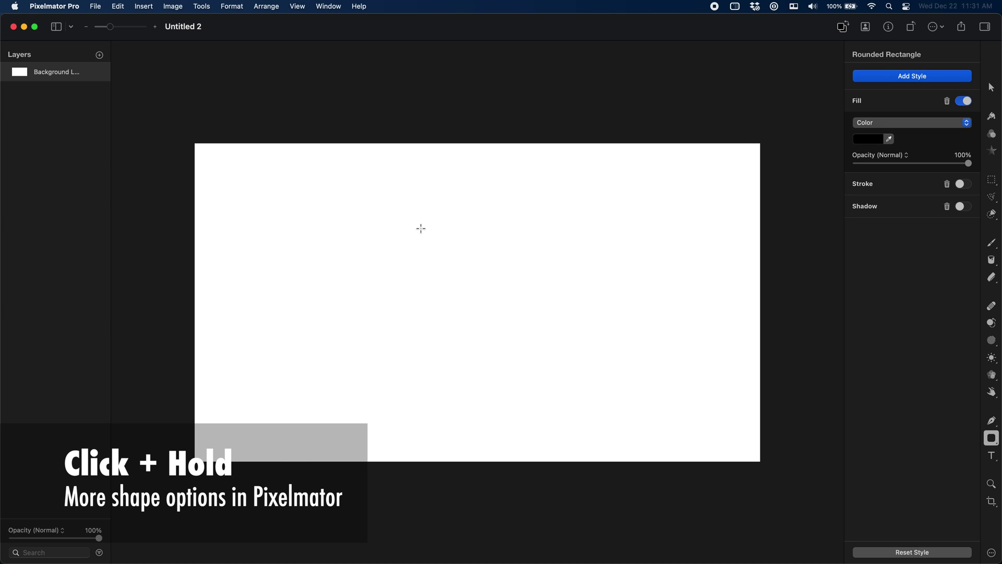
{"action": "left_click_drag", "start_coordinate": [401, 222], "coordinate": [596, 302]}
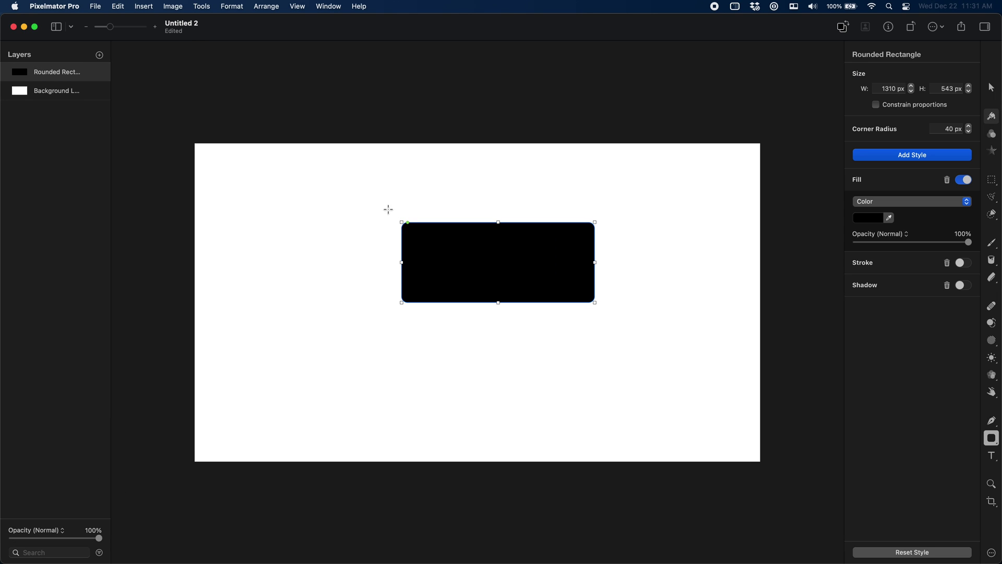
{"action": "left_click_drag", "start_coordinate": [410, 226], "coordinate": [453, 228]}
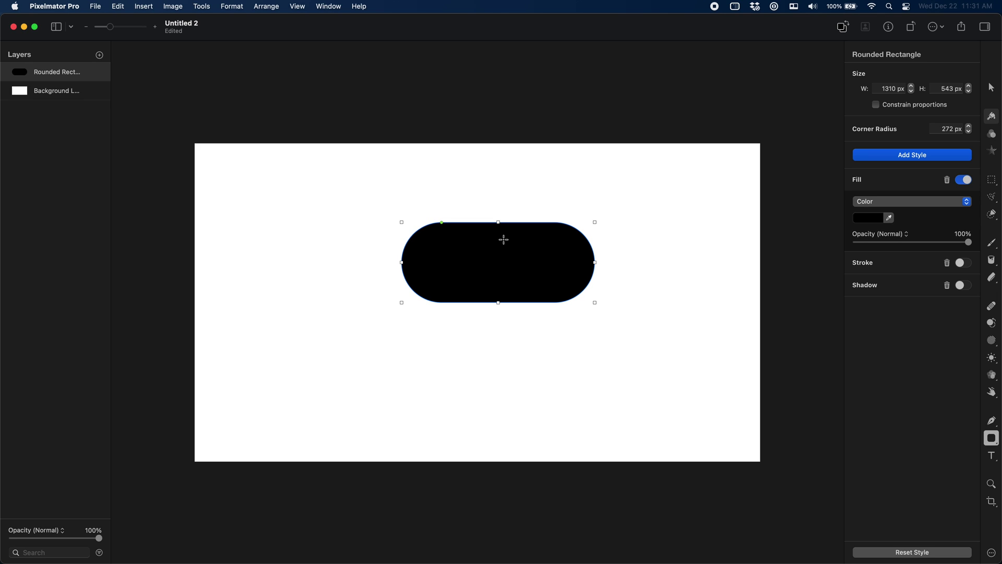
Add a text layer on the pill reading 'Hello!' in the SF Pro font.
{"action": "left_click", "coordinate": [521, 216]}
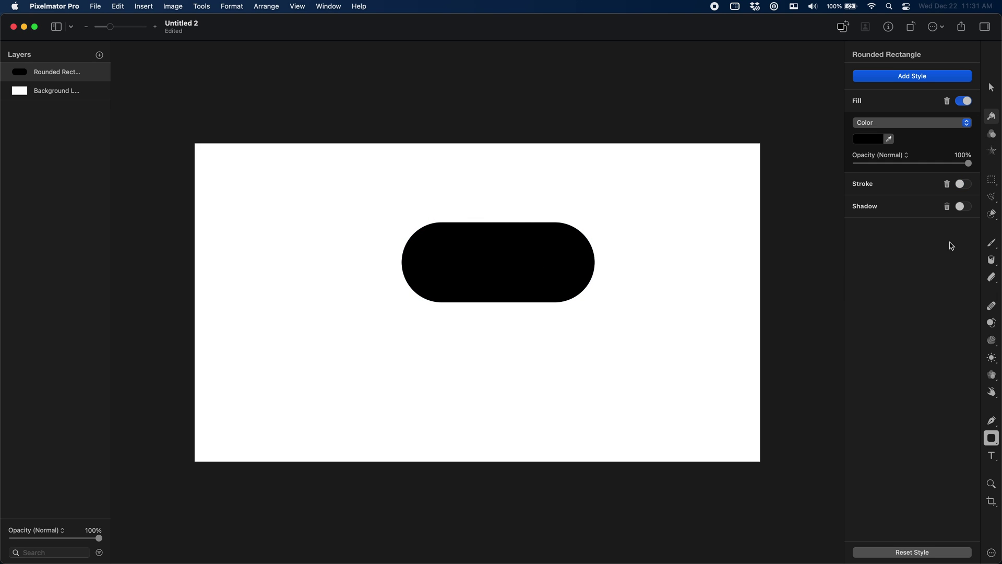
{"action": "left_click", "coordinate": [991, 455]}
{"action": "left_click", "coordinate": [900, 127]}
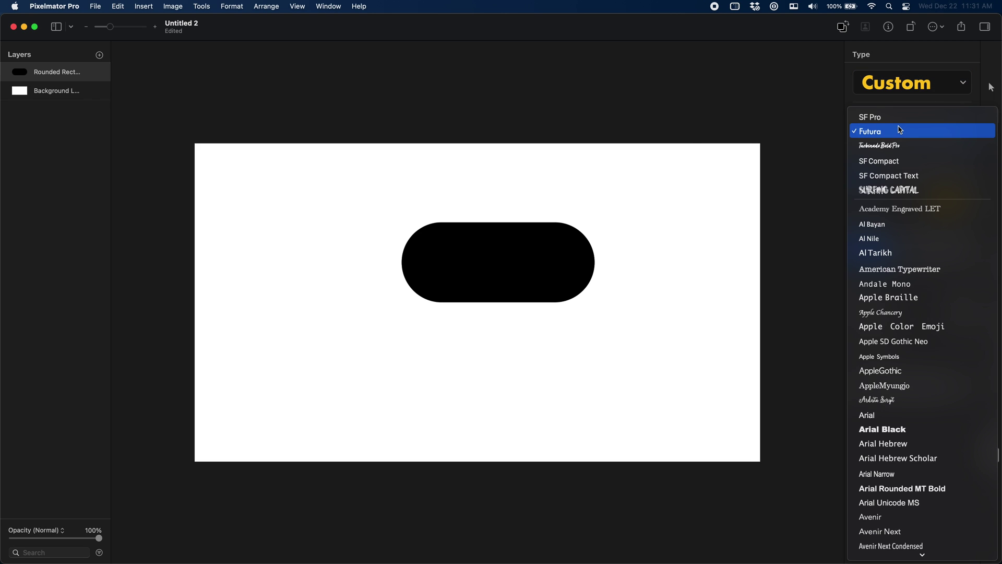
{"action": "left_click", "coordinate": [890, 119]}
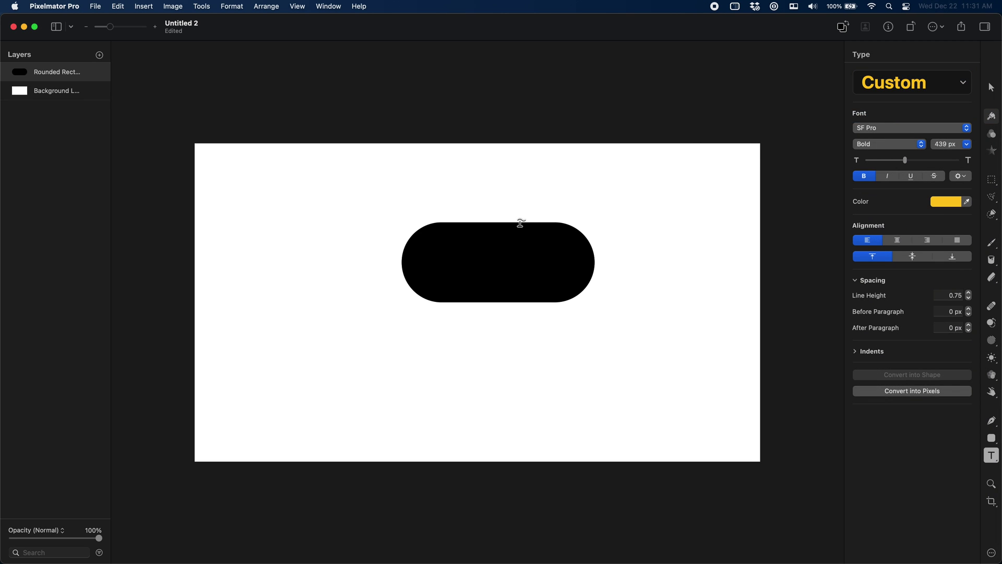
{"action": "left_click", "coordinate": [459, 265]}
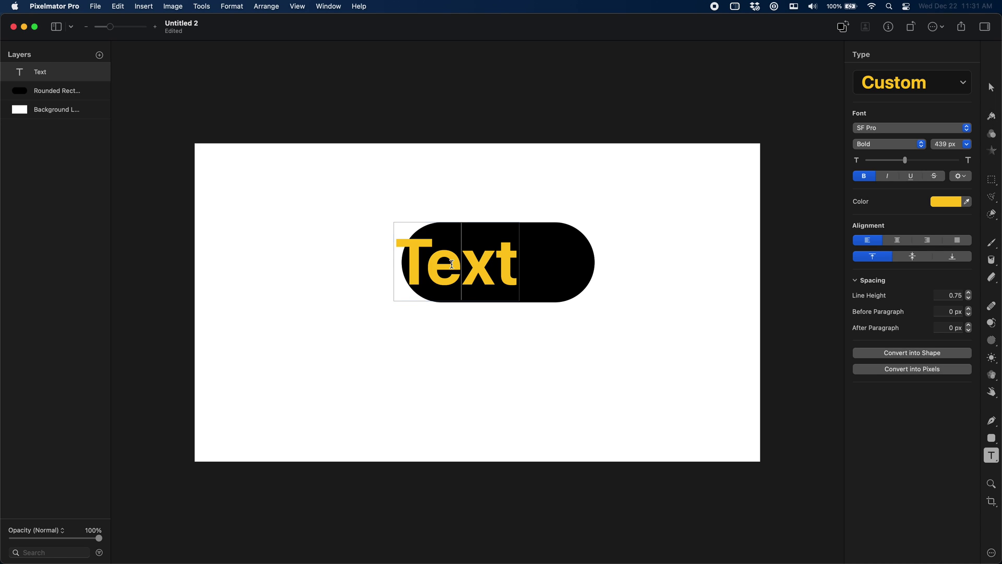
{"action": "double_click", "coordinate": [452, 264]}
{"action": "type", "text": "Hello!"}
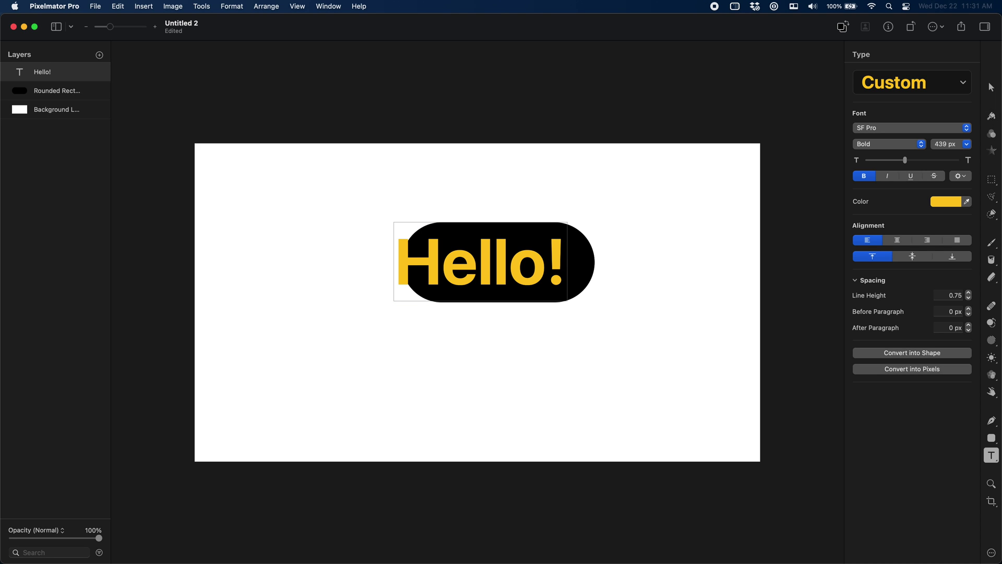
{"action": "key", "text": "Escape"}
Make the Hello! text white.
{"action": "left_click", "coordinate": [945, 202]}
{"action": "left_click_drag", "start_coordinate": [883, 257], "coordinate": [854, 234]}
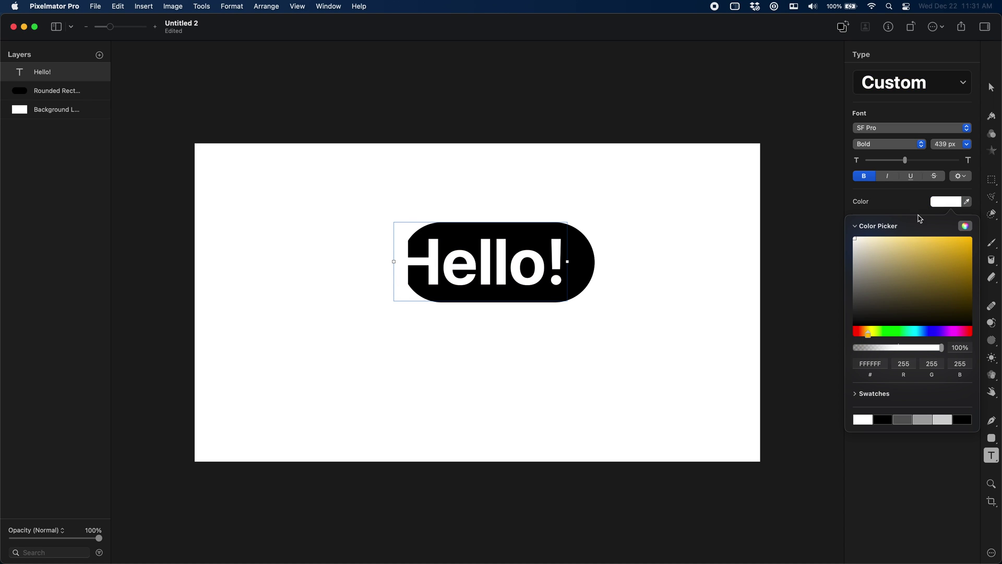
{"action": "left_click", "coordinate": [603, 256]}
Change the pill shape's fill to bright blue 4763FF.
{"action": "left_click", "coordinate": [591, 262]}
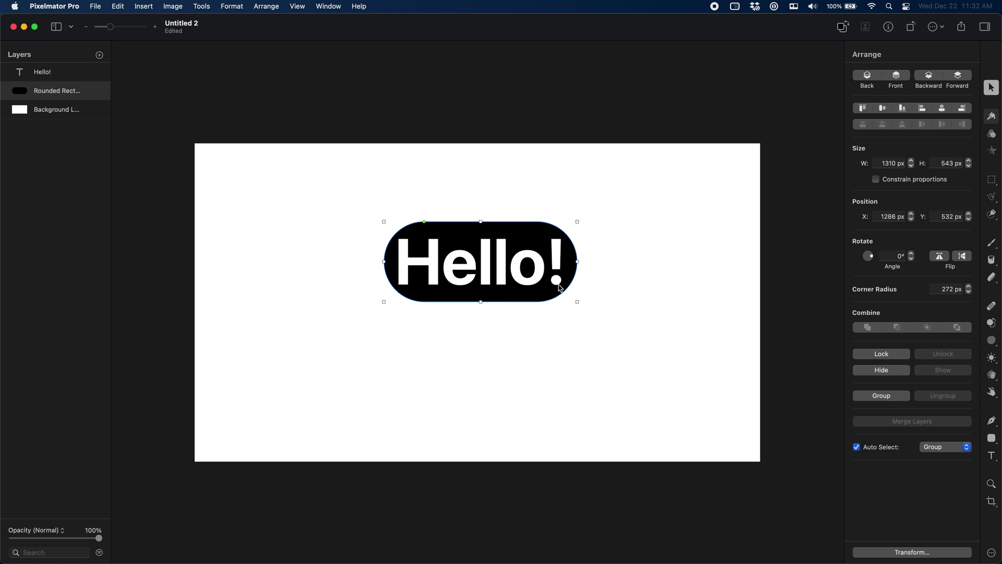
{"action": "left_click", "coordinate": [990, 438]}
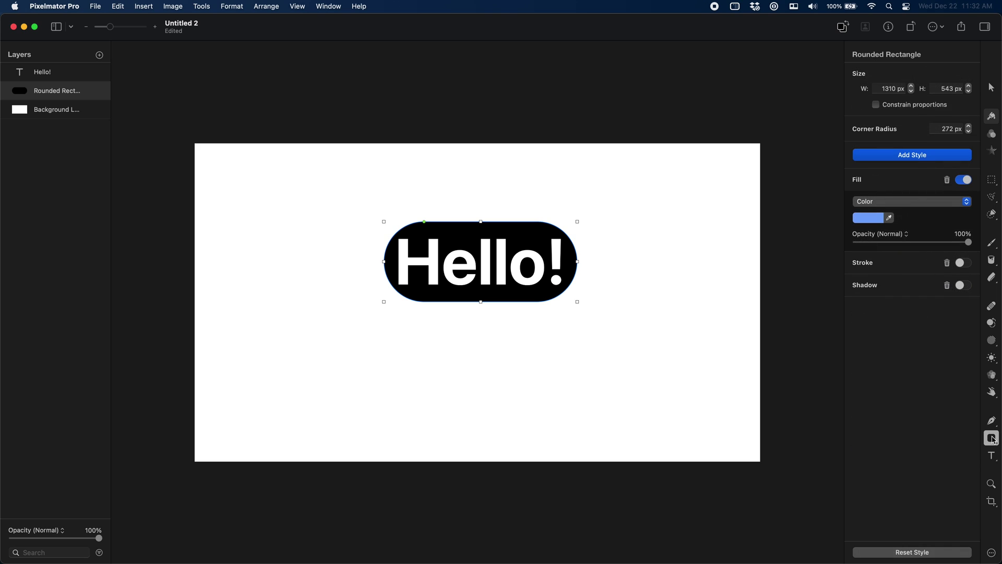
{"action": "left_click", "coordinate": [875, 219]}
{"action": "left_click", "coordinate": [928, 255]}
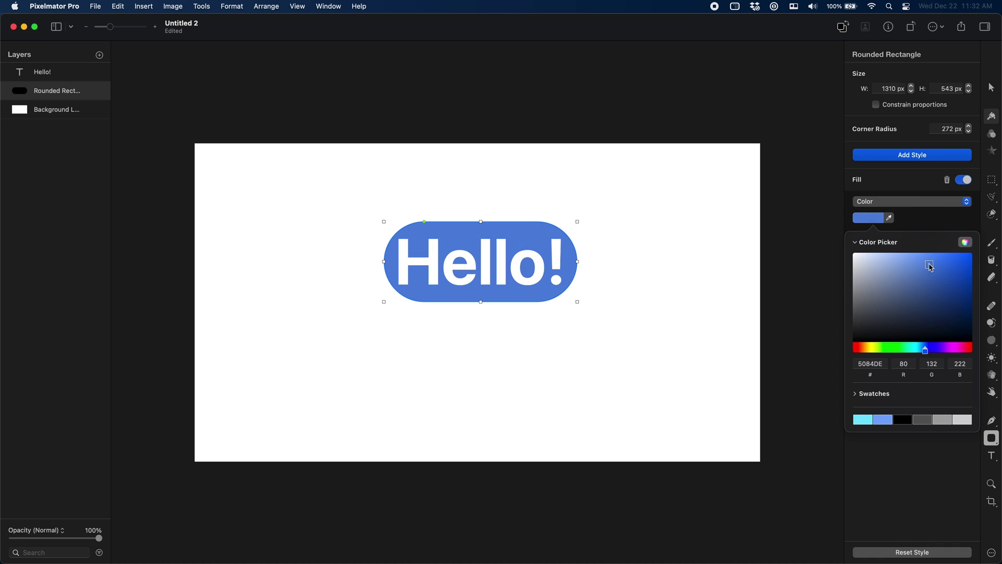
{"action": "left_click", "coordinate": [923, 348]}
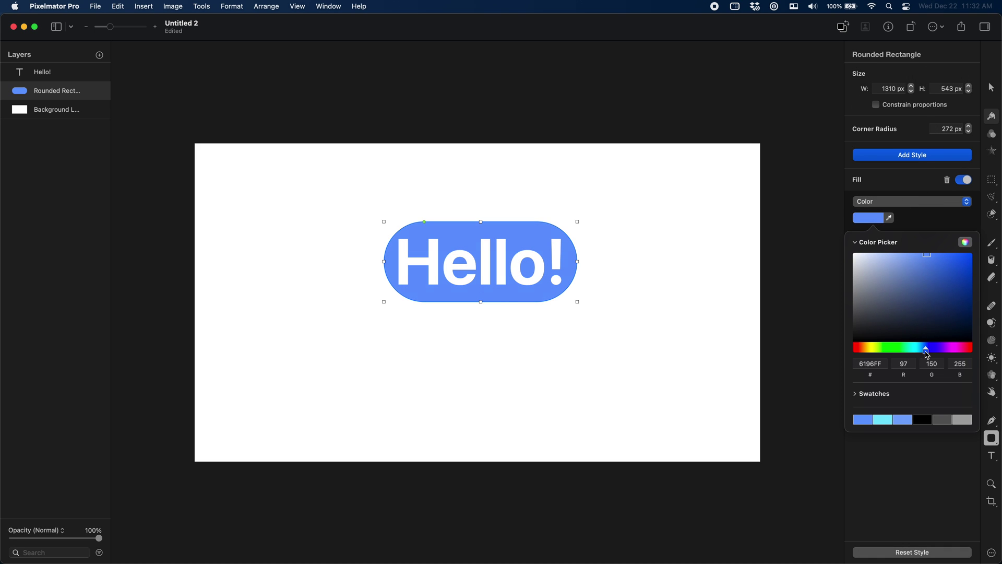
{"action": "left_click_drag", "start_coordinate": [927, 353], "coordinate": [932, 353]}
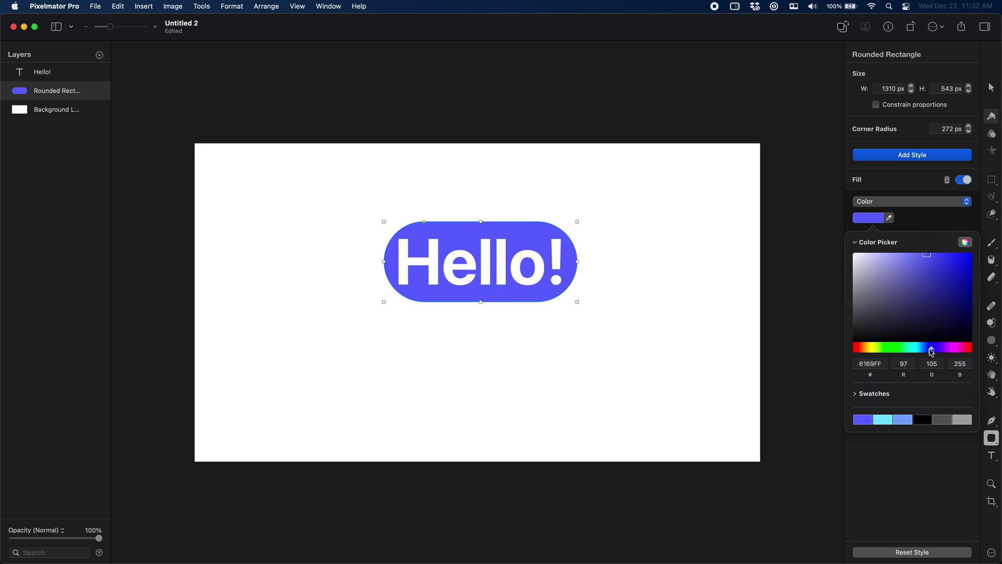
{"action": "left_click_drag", "start_coordinate": [934, 268], "coordinate": [940, 239]}
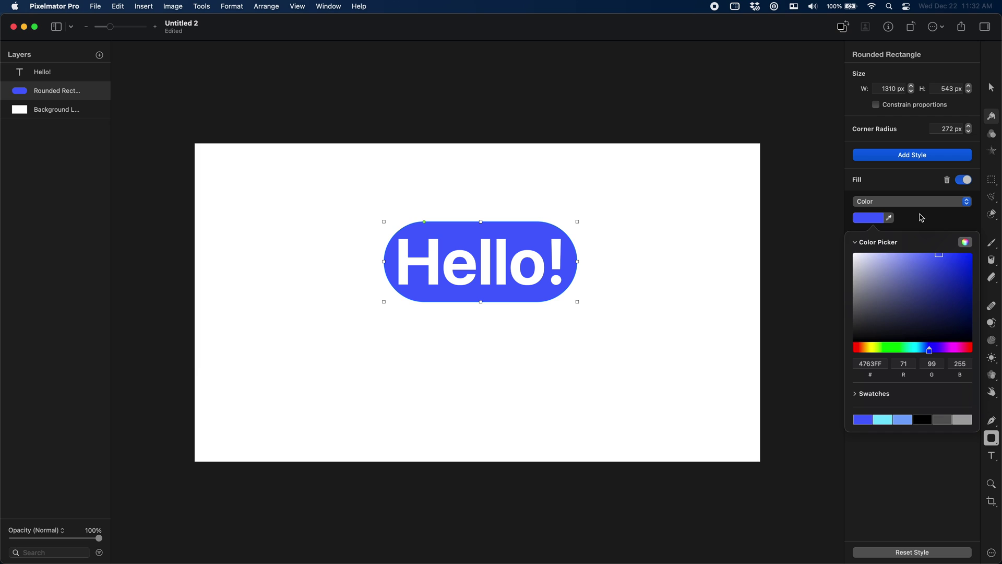
{"action": "left_click", "coordinate": [881, 218]}
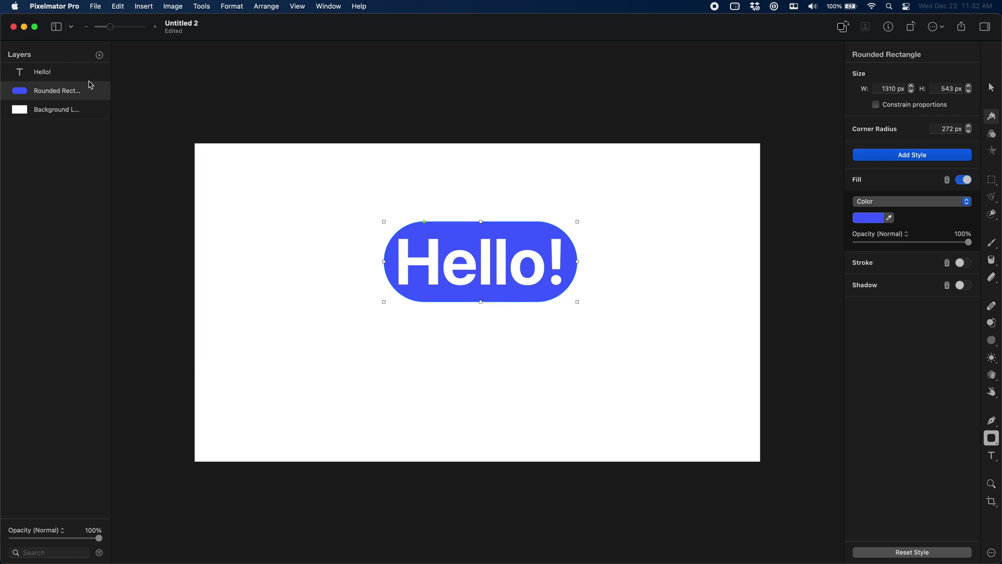
Reduce the Hello! text to 347 px and drag it to the centre of the pill.
{"action": "left_click", "coordinate": [91, 86]}
{"action": "left_click", "coordinate": [29, 74]}
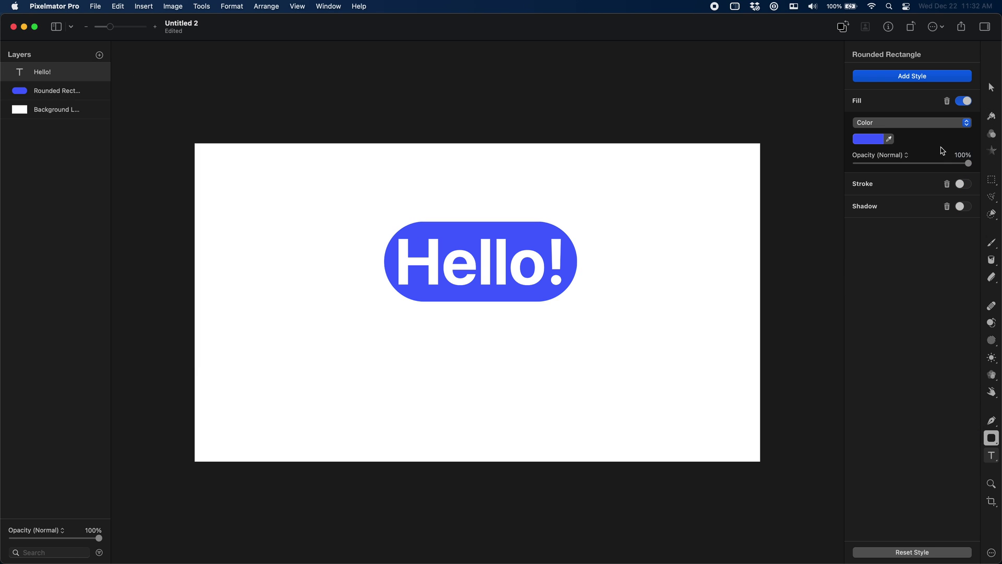
{"action": "left_click", "coordinate": [991, 455]}
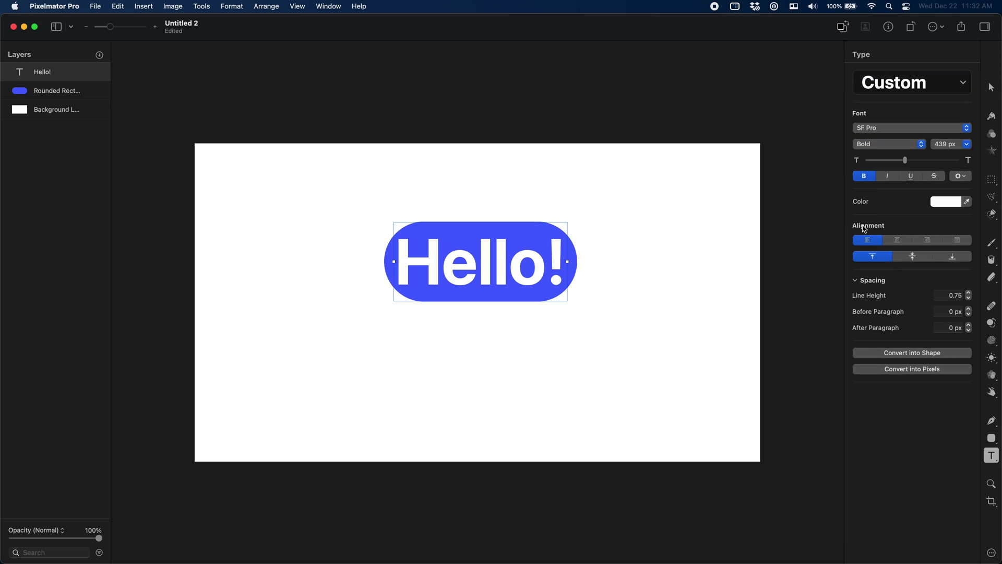
{"action": "left_click_drag", "start_coordinate": [902, 163], "coordinate": [899, 160]}
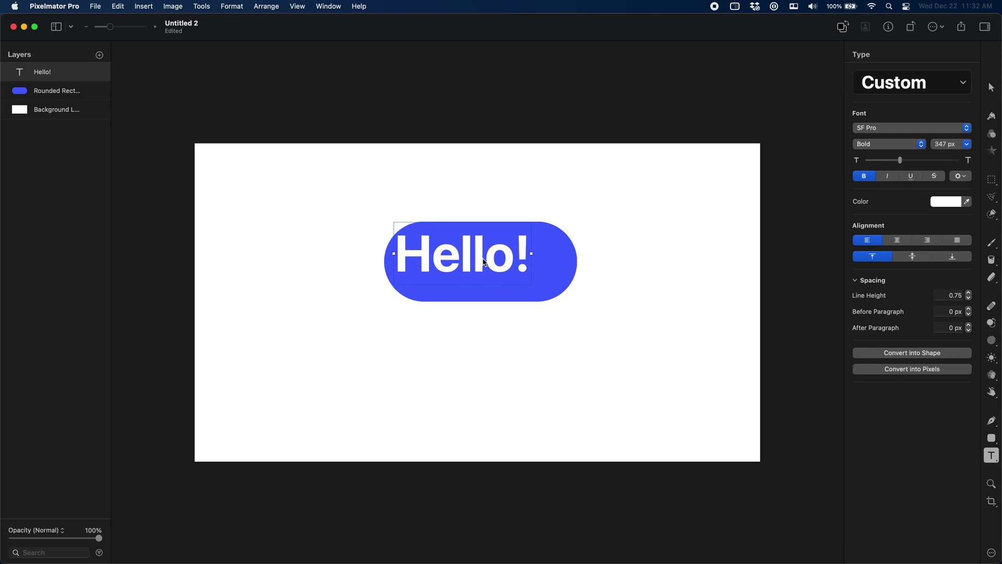
{"action": "left_click_drag", "start_coordinate": [485, 263], "coordinate": [503, 272]}
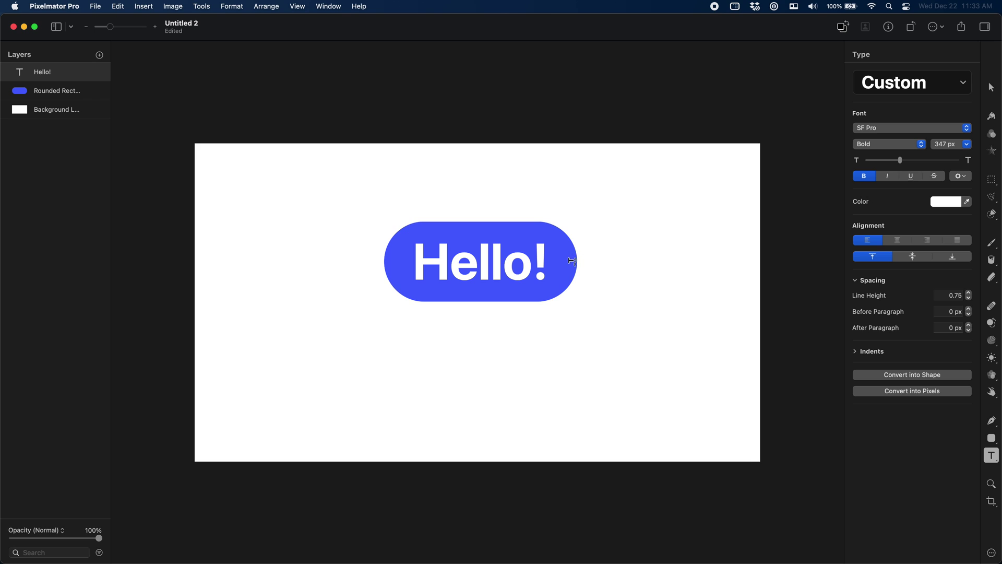
{"action": "scroll", "coordinate": [574, 271], "scroll_direction": "up", "scroll_amount": 3}
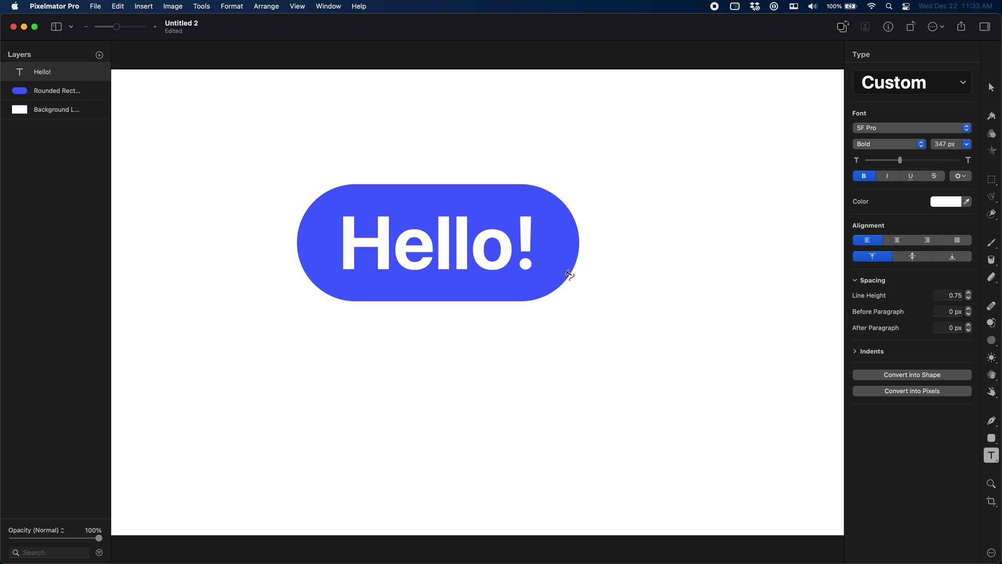
Draw a closed pen path at the pill's lower right and bend its point into a curved tail.
{"action": "left_click", "coordinate": [991, 420]}
{"action": "left_click", "coordinate": [579, 242]}
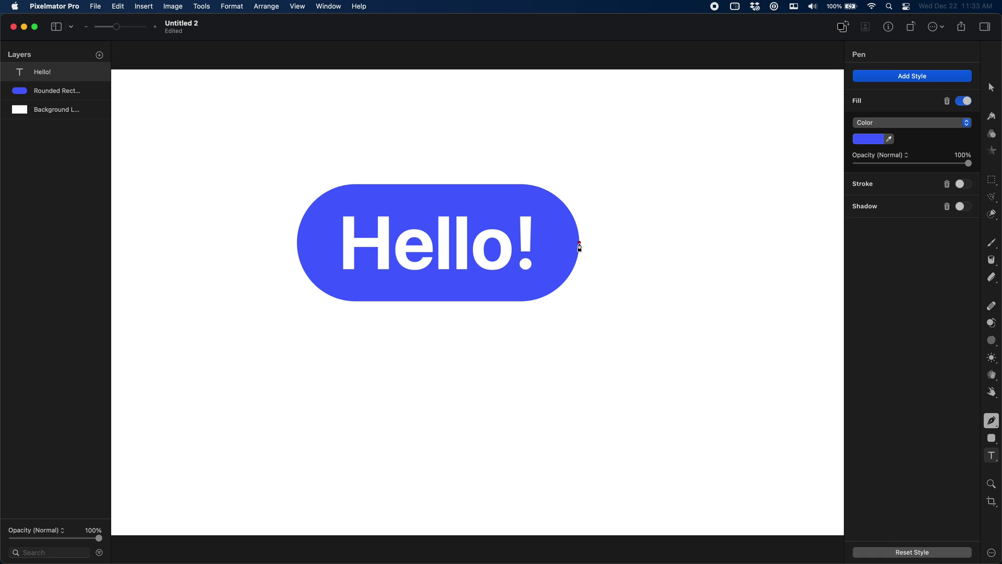
{"action": "left_click_drag", "start_coordinate": [592, 282], "coordinate": [612, 287]}
{"action": "left_click", "coordinate": [539, 288]}
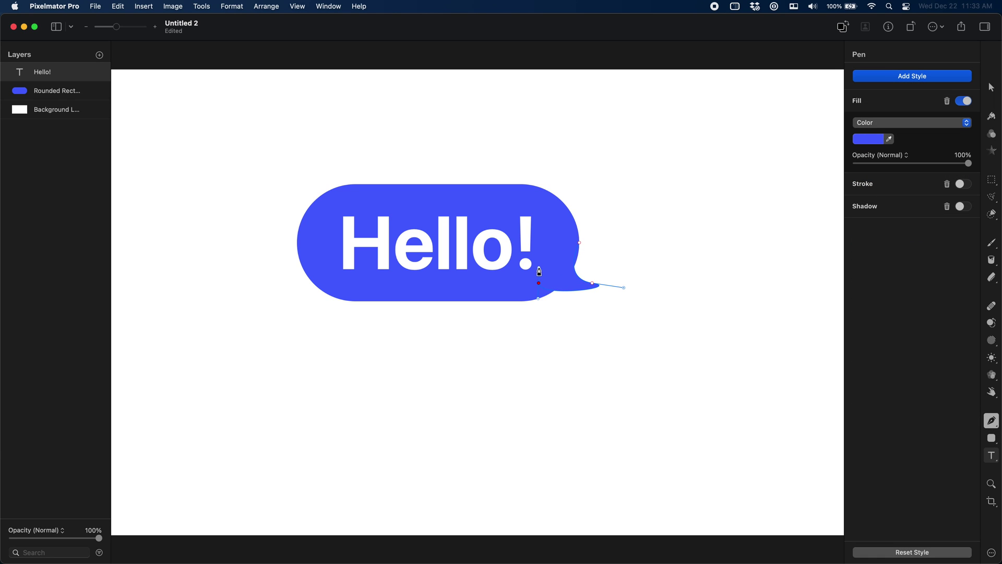
{"action": "left_click", "coordinate": [579, 242]}
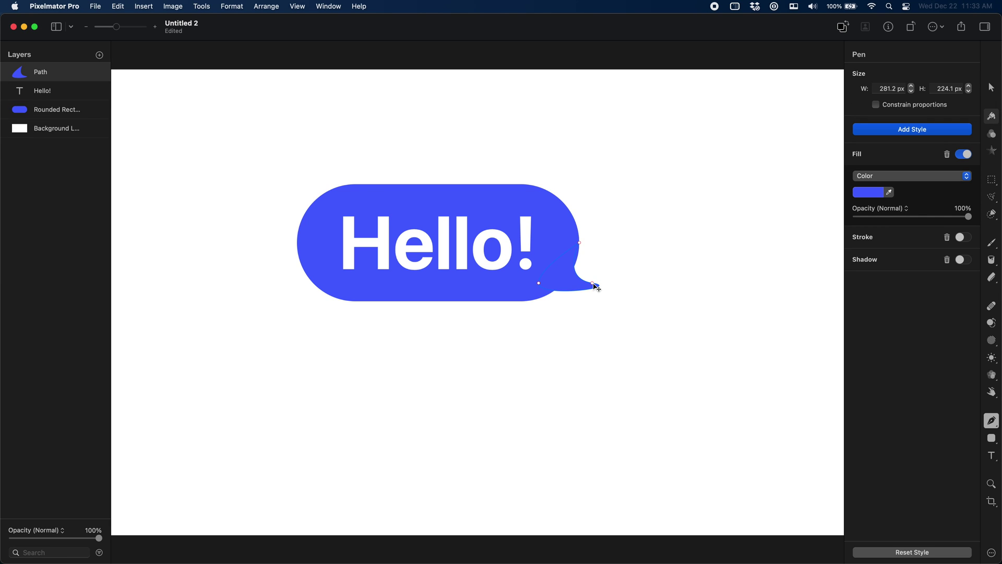
{"action": "mouse_move", "coordinate": [596, 287]}
{"action": "left_mouse_down"}
{"action": "mouse_move", "coordinate": [626, 291]}
{"action": "mouse_move", "coordinate": [582, 282]}
{"action": "mouse_move", "coordinate": [600, 294]}
{"action": "mouse_move", "coordinate": [574, 305]}
{"action": "mouse_move", "coordinate": [572, 294]}
{"action": "mouse_move", "coordinate": [601, 288]}
{"action": "mouse_move", "coordinate": [543, 279]}
{"action": "mouse_move", "coordinate": [600, 304]}
{"action": "left_mouse_up"}
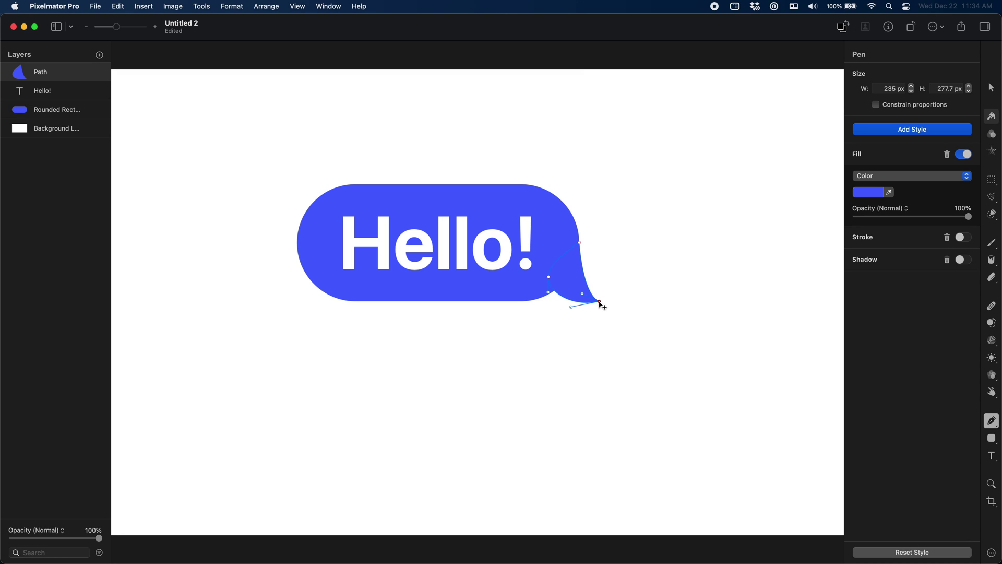
{"action": "key", "text": "Escape"}
{"action": "key", "text": "Escape"}
{"action": "key", "text": "Escape"}
Combine the tail path and rounded rectangle with Add, then move Hello! above the bubble.
{"action": "key", "text": "super+minus"}
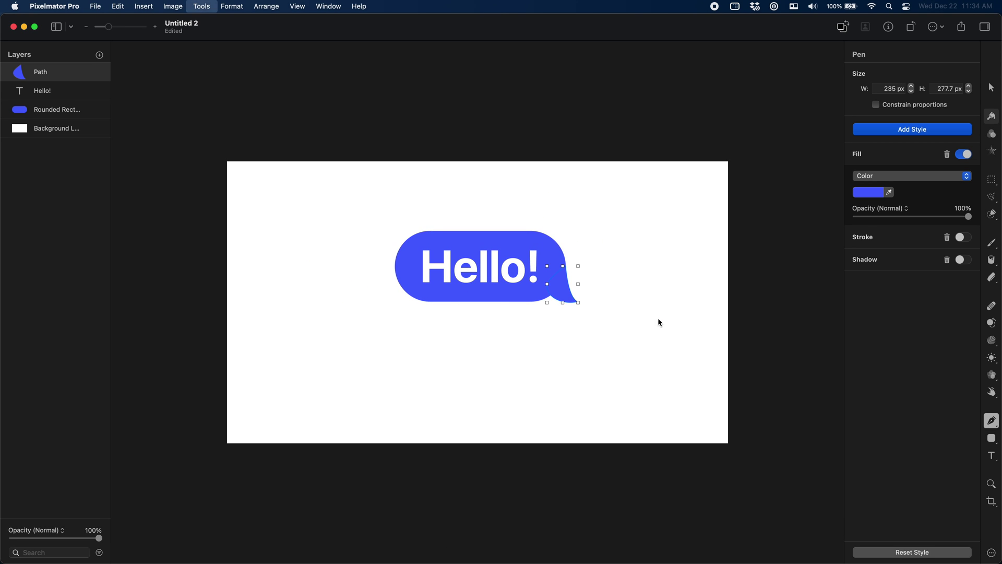
{"action": "key", "text": "v"}
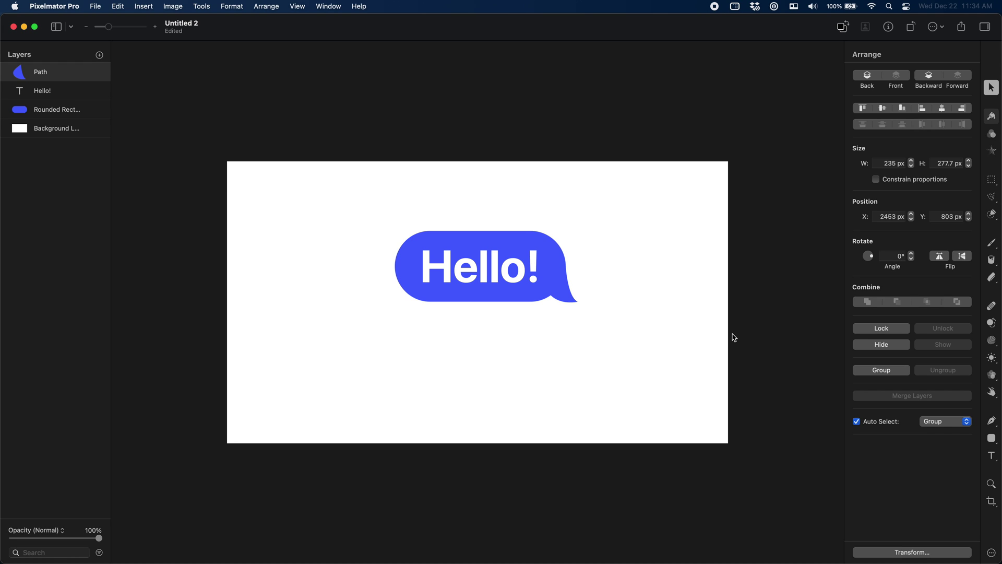
{"action": "left_click", "coordinate": [571, 303]}
{"action": "left_click", "coordinate": [550, 257], "text": "shift"}
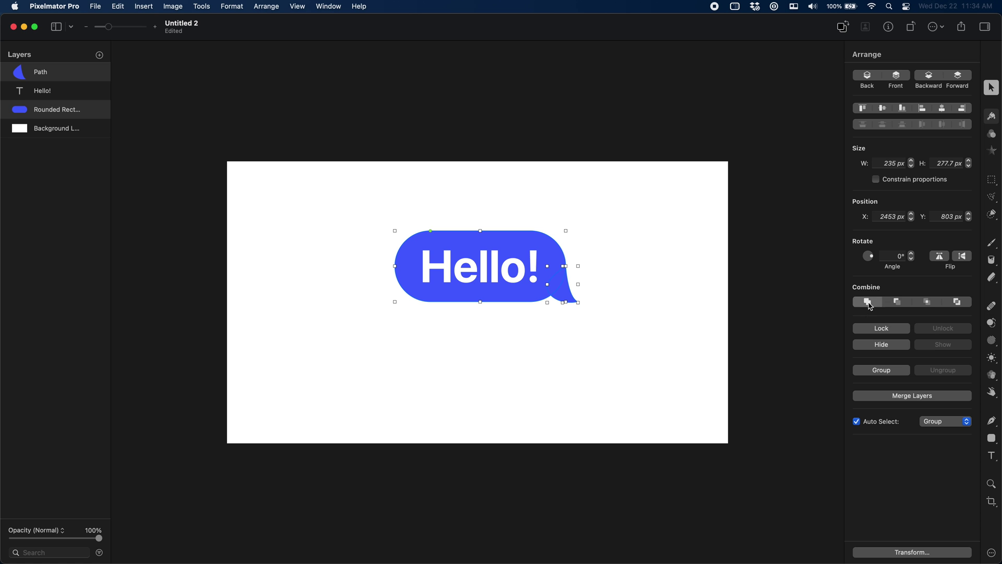
{"action": "left_click", "coordinate": [754, 260]}
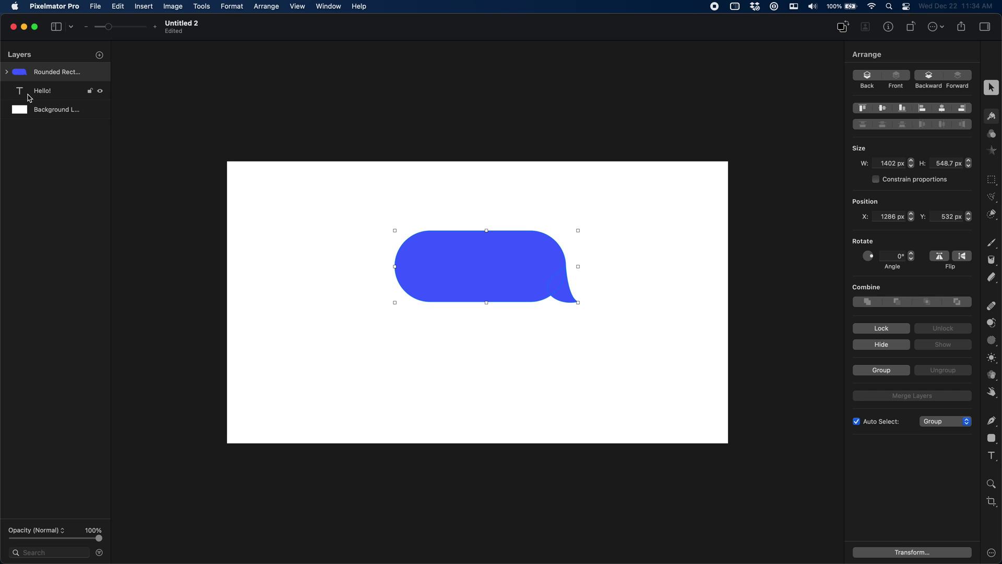
{"action": "left_click_drag", "start_coordinate": [29, 98], "coordinate": [23, 72]}
Group the Hello! text and bubble into New Group and snap it to the canvas centre.
{"action": "left_click", "coordinate": [47, 90], "text": "super"}
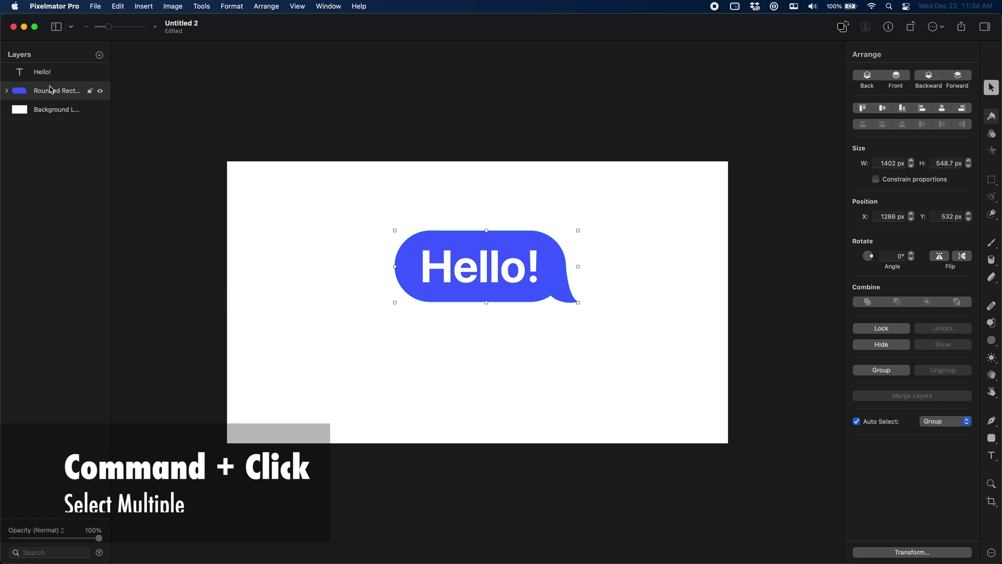
{"action": "right_click", "coordinate": [51, 73]}
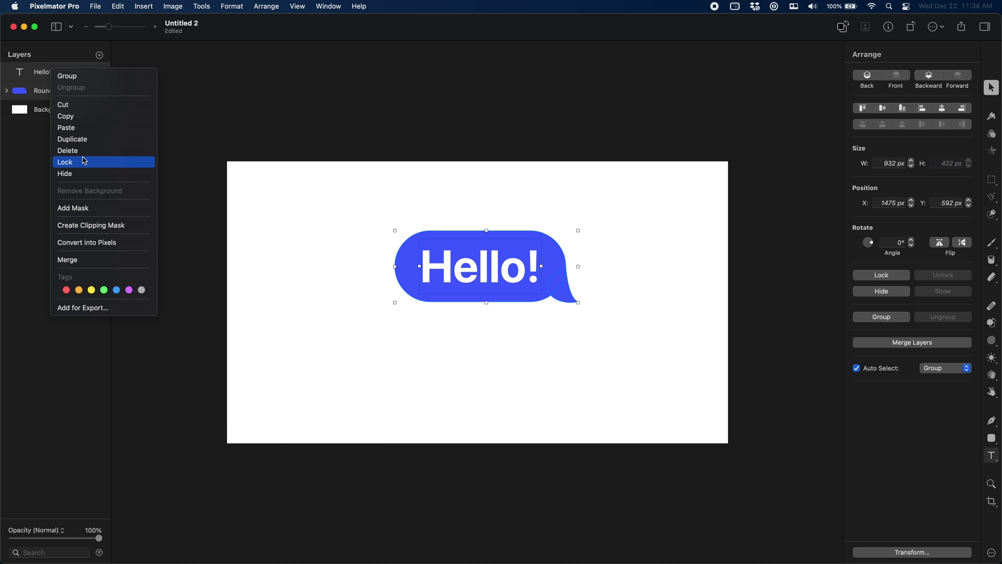
{"action": "left_click", "coordinate": [172, 159]}
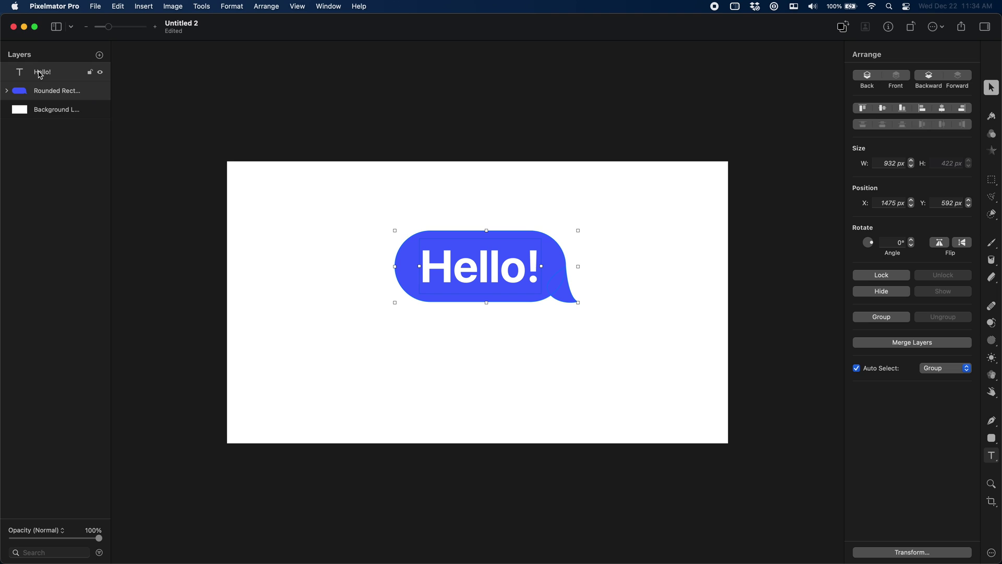
{"action": "right_click", "coordinate": [40, 70]}
{"action": "left_click", "coordinate": [58, 78]}
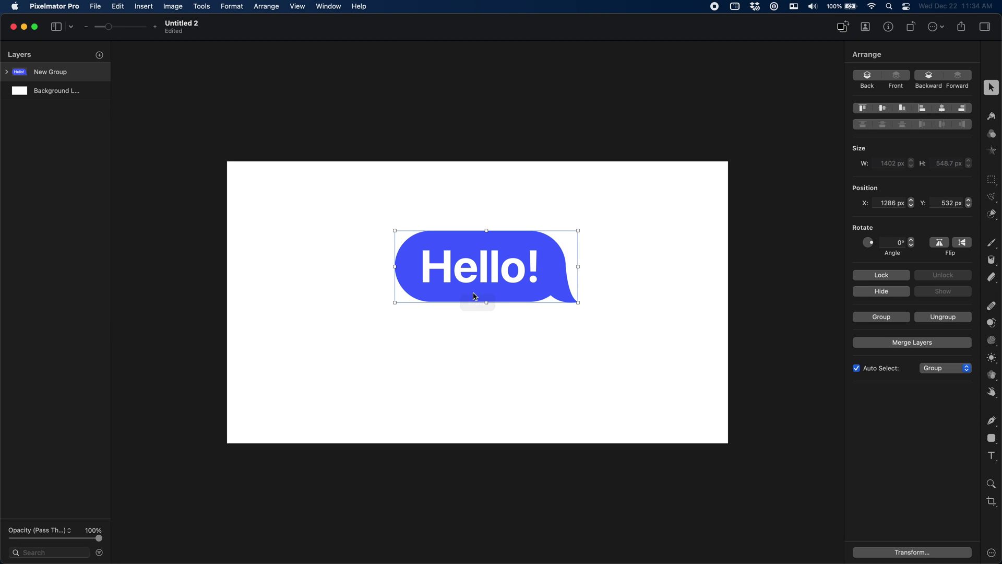
{"action": "left_click_drag", "start_coordinate": [492, 276], "coordinate": [486, 311]}
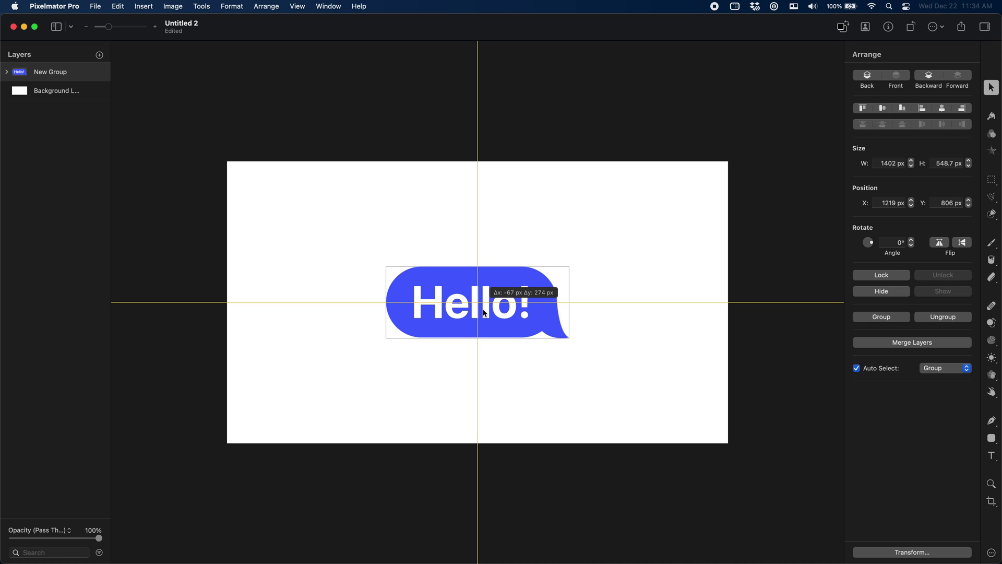
{"action": "left_click_drag", "start_coordinate": [484, 313], "coordinate": [484, 313]}
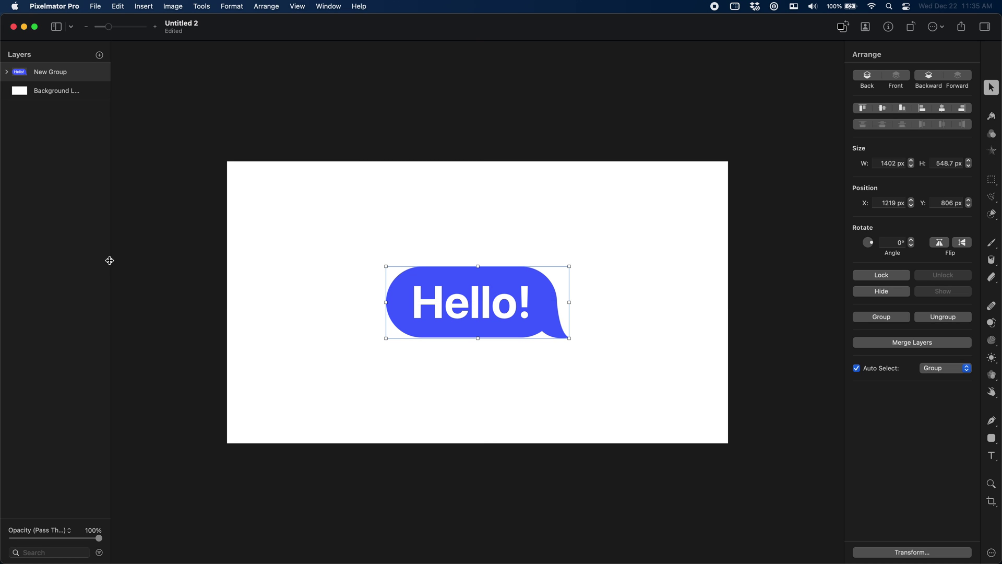
Export the design from File > Export with Motion Project as the format.
{"action": "left_click", "coordinate": [99, 6]}
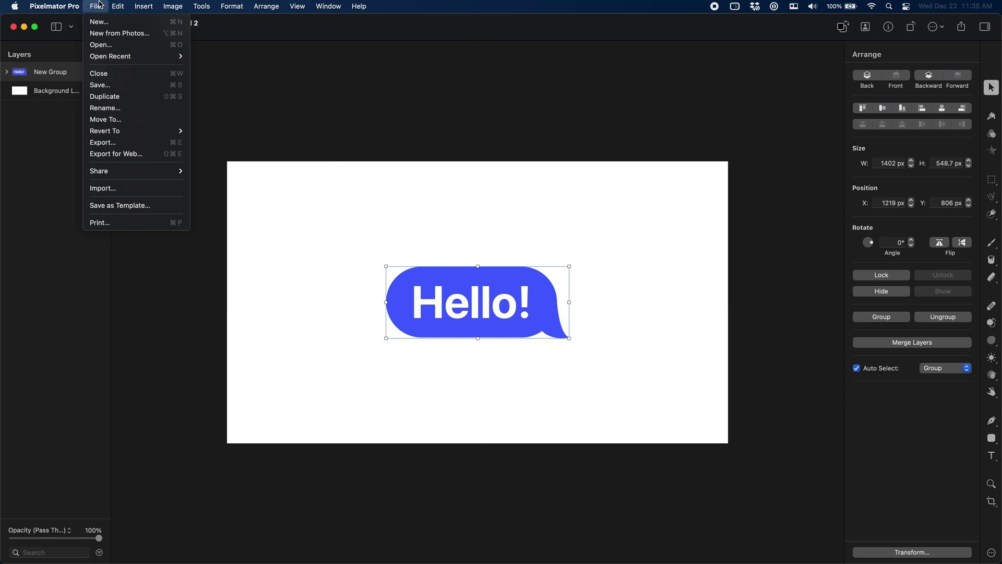
{"action": "left_click", "coordinate": [129, 142]}
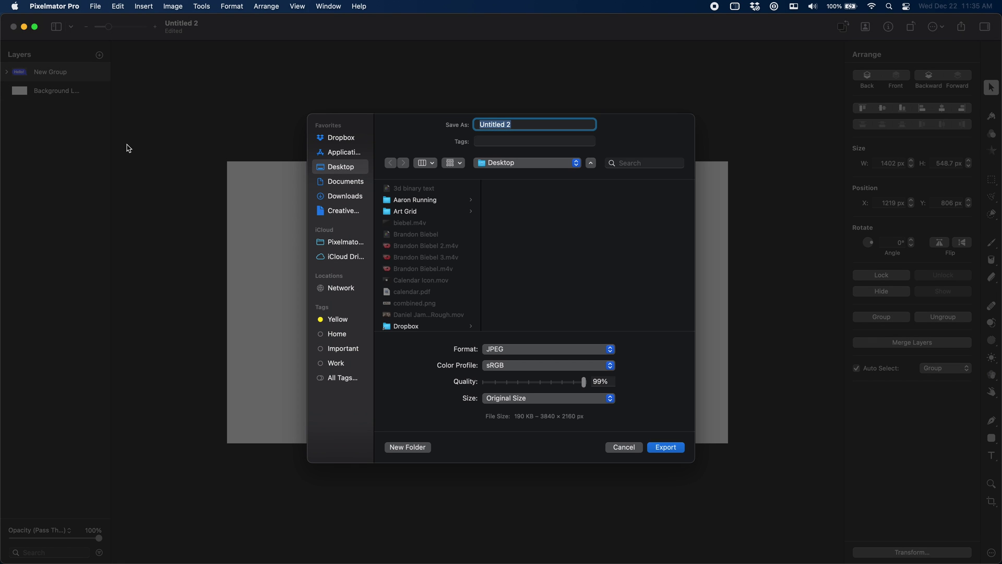
{"action": "left_click", "coordinate": [518, 349]}
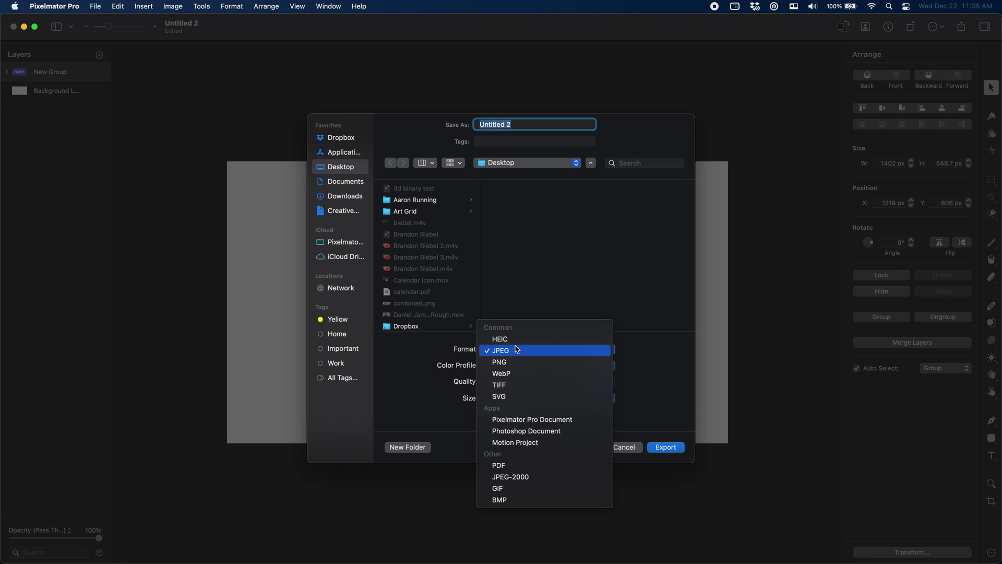
{"action": "left_click", "coordinate": [537, 443]}
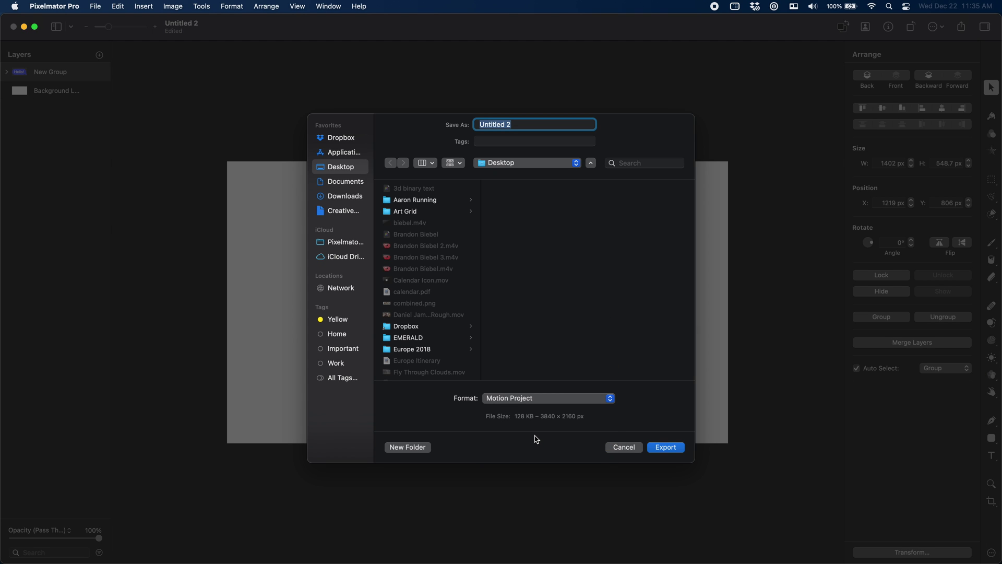
Name the export 'Message', then open Messages Bubble.motn from the Messages Bubble folder in Motion.
{"action": "type", "text": "Messag"}
{"action": "type", "text": "e"}
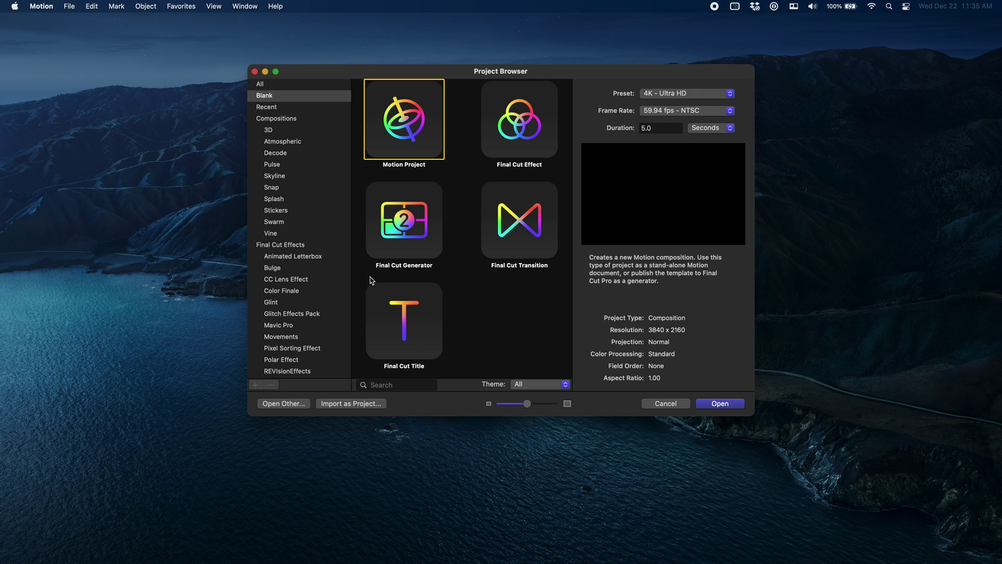
{"action": "left_click", "coordinate": [66, 4]}
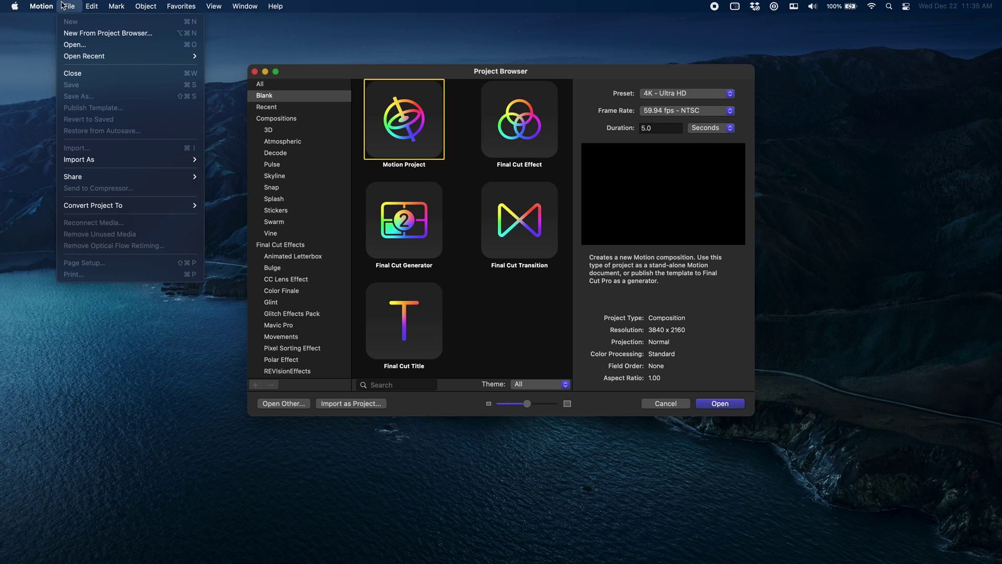
{"action": "left_click", "coordinate": [76, 48]}
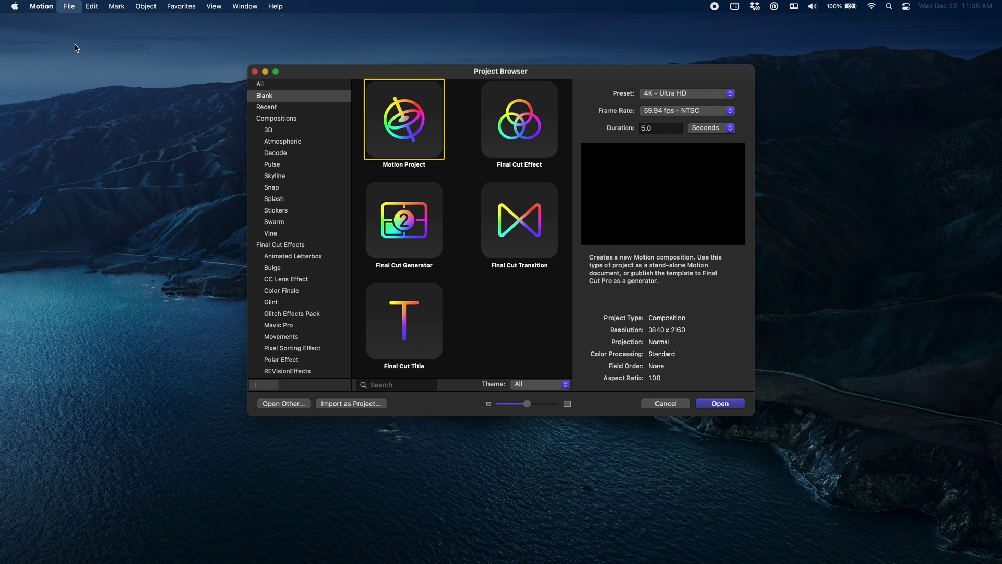
{"action": "left_click", "coordinate": [401, 206]}
{"action": "double_click", "coordinate": [523, 125]}
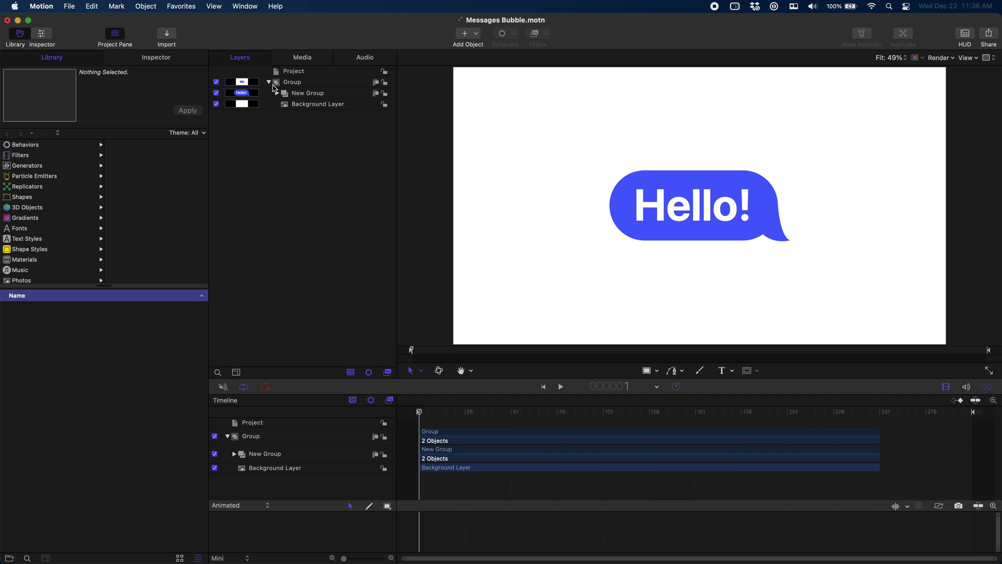
Expand and collapse the Group and New Group layers to check the layer structure.
{"action": "left_click", "coordinate": [269, 82]}
{"action": "left_click", "coordinate": [277, 93]}
{"action": "left_click", "coordinate": [276, 93]}
{"action": "left_click", "coordinate": [331, 94]}
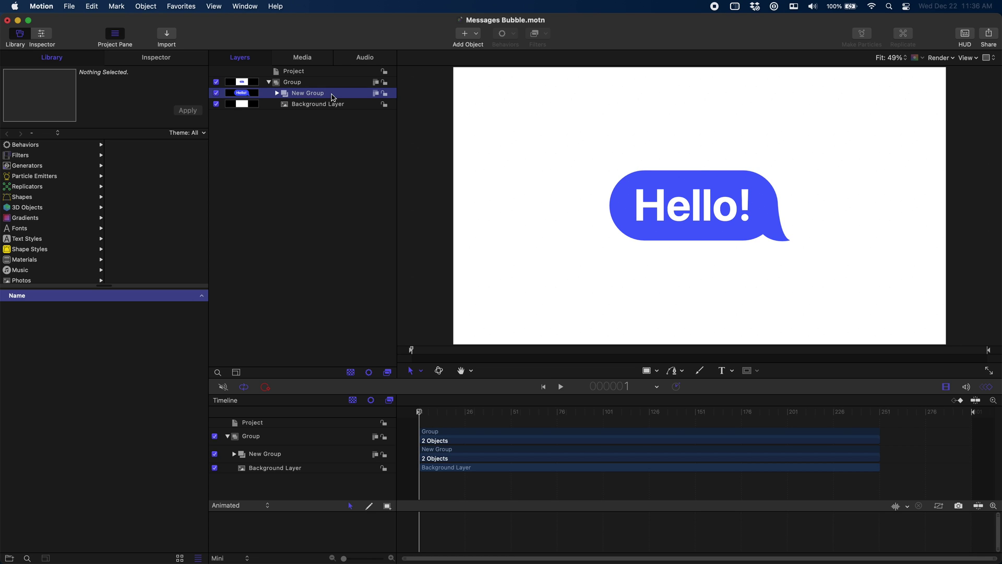
{"action": "left_click", "coordinate": [511, 34]}
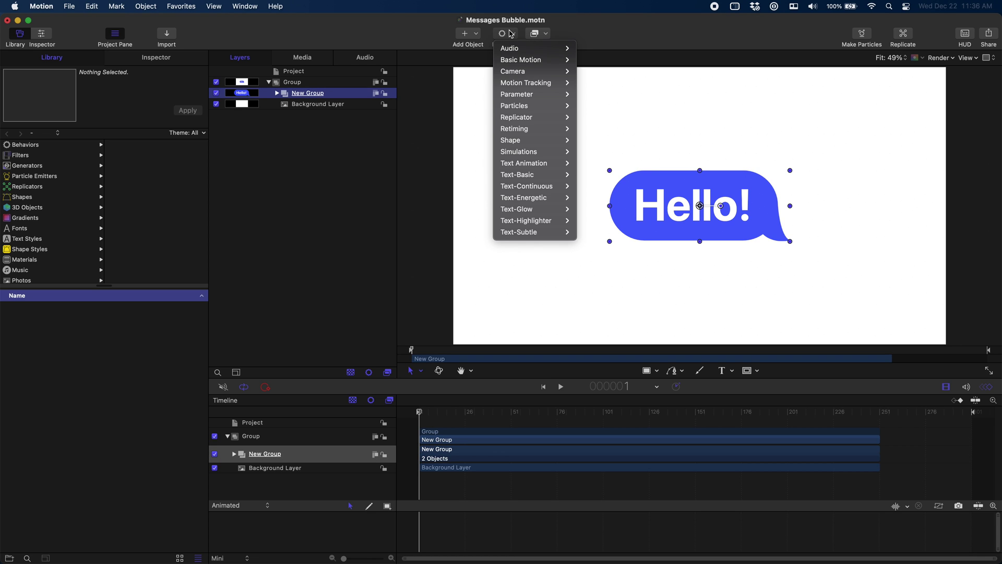
{"action": "mouse_move", "coordinate": [532, 87]}
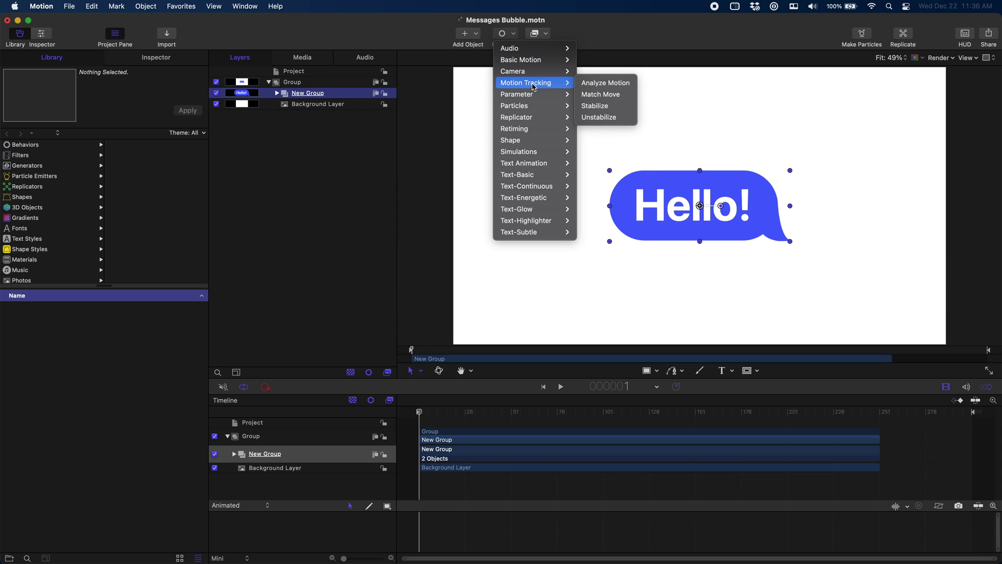
{"action": "mouse_move", "coordinate": [537, 64]}
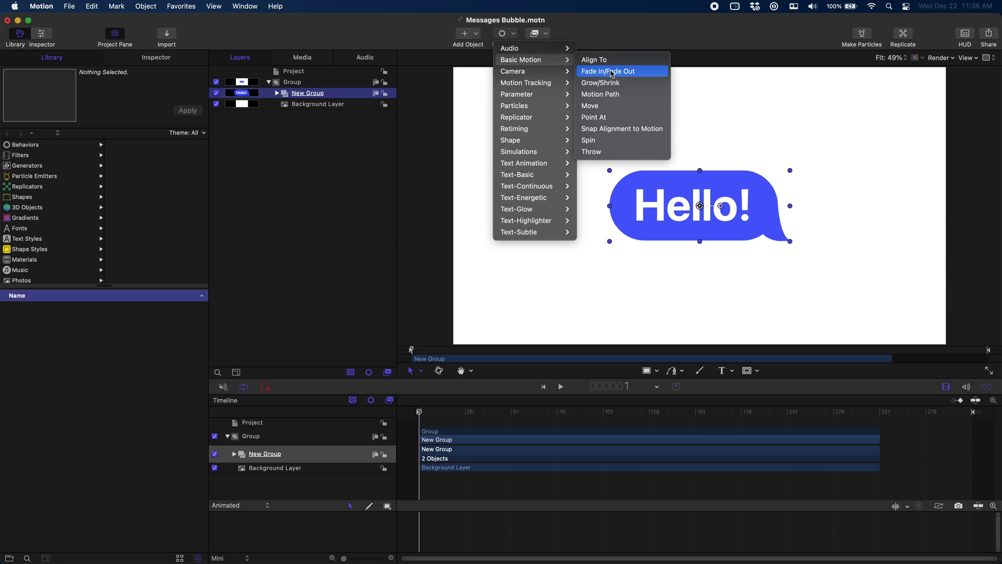
{"action": "left_click", "coordinate": [609, 105]}
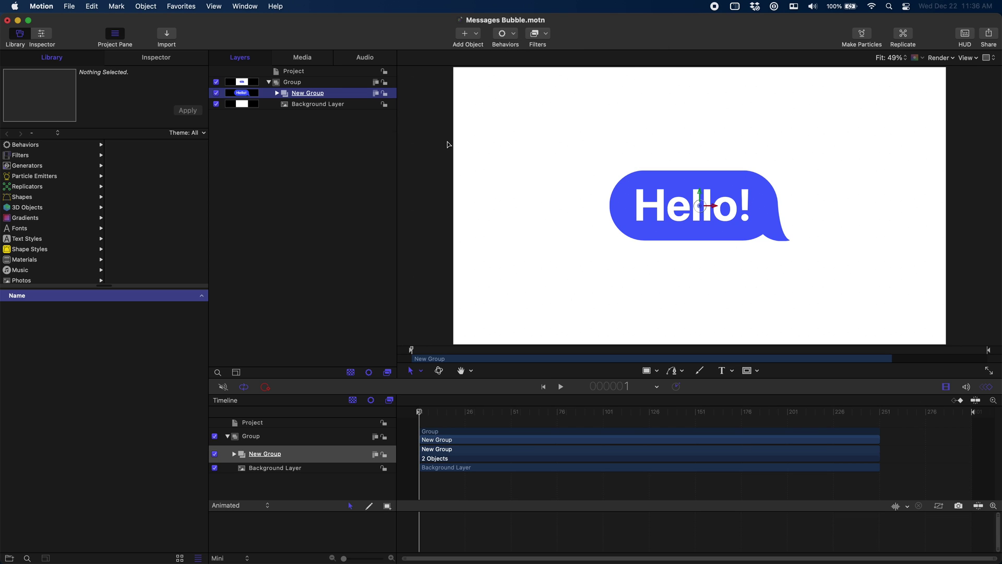
{"action": "left_click", "coordinate": [163, 62]}
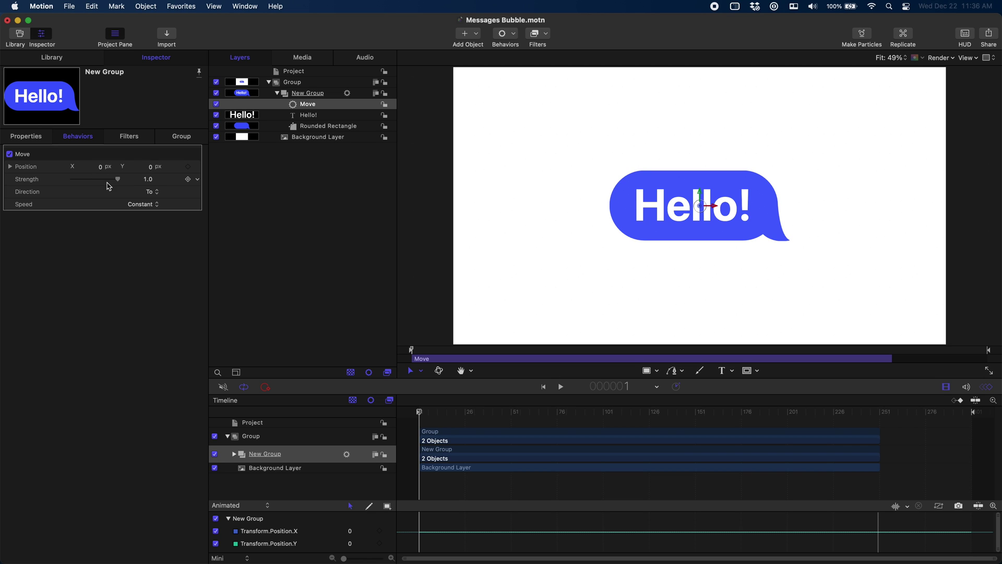
{"action": "left_click", "coordinate": [151, 192]}
{"action": "left_click", "coordinate": [152, 206]}
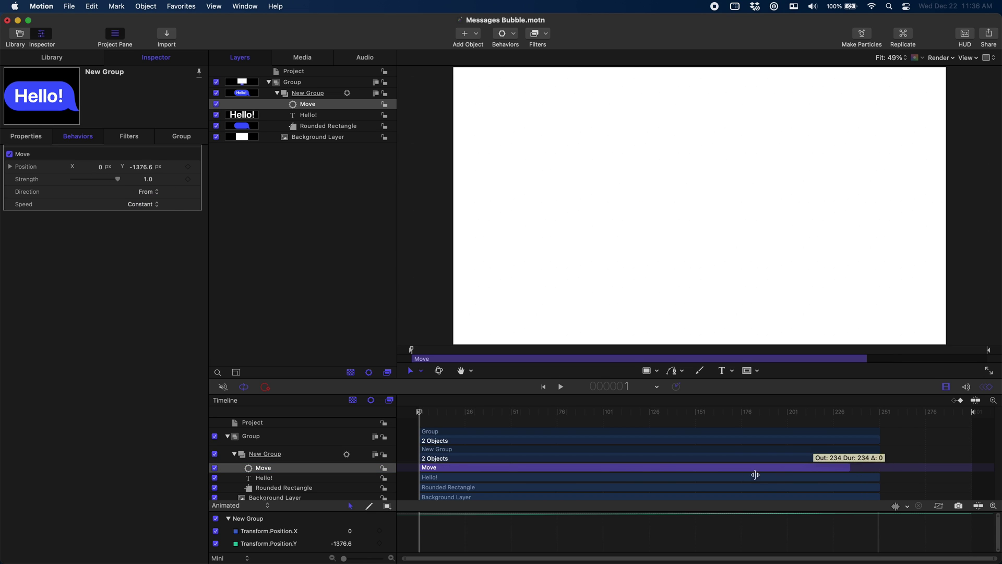
{"action": "left_click_drag", "start_coordinate": [755, 474], "coordinate": [463, 476]}
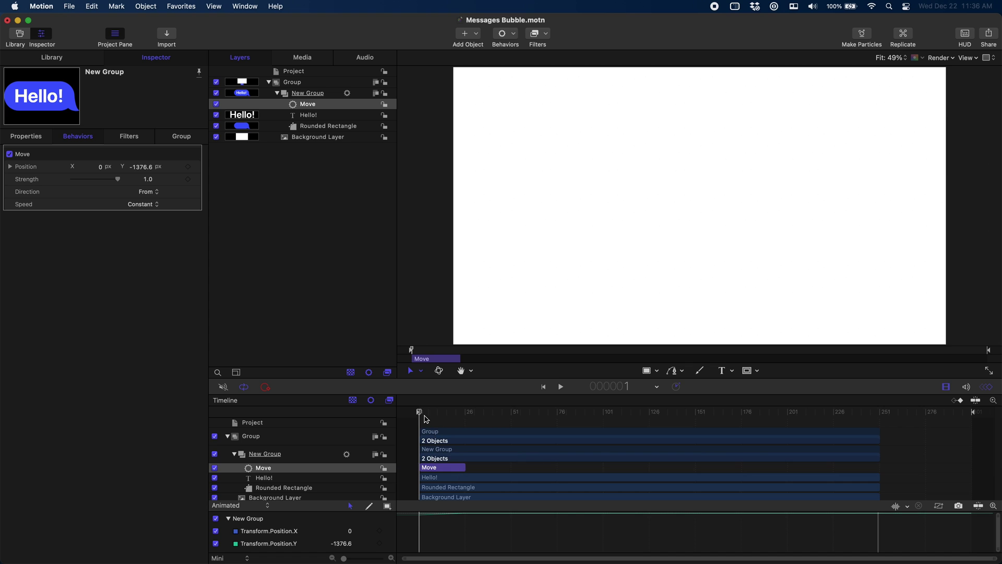
{"action": "key", "text": "space"}
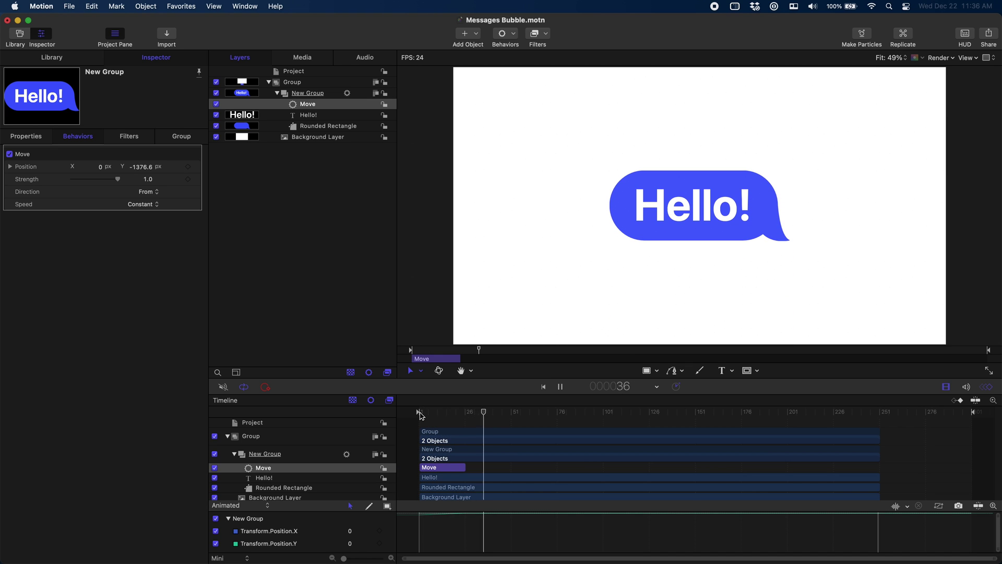
{"action": "key", "text": "space"}
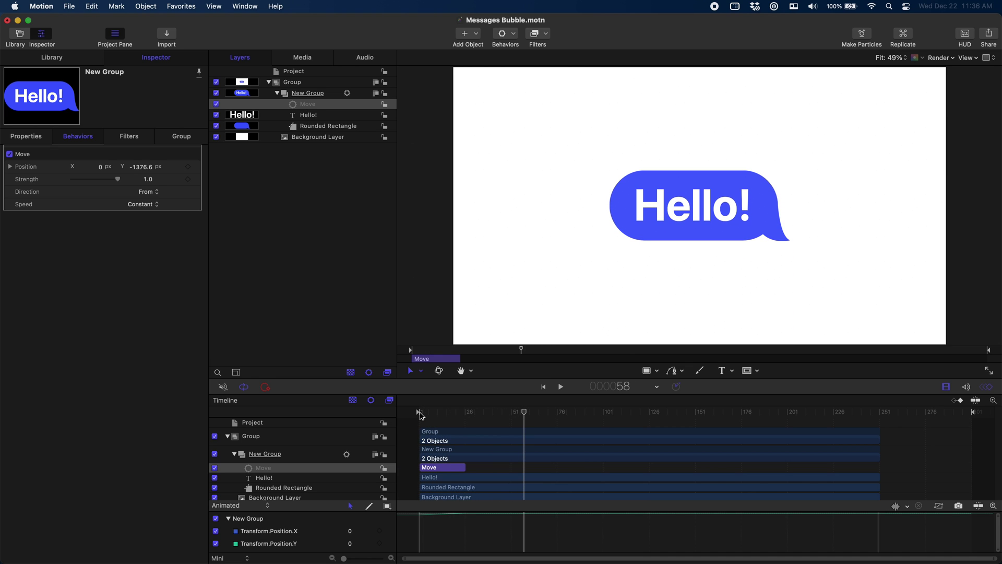
{"action": "key", "text": "BackSpace"}
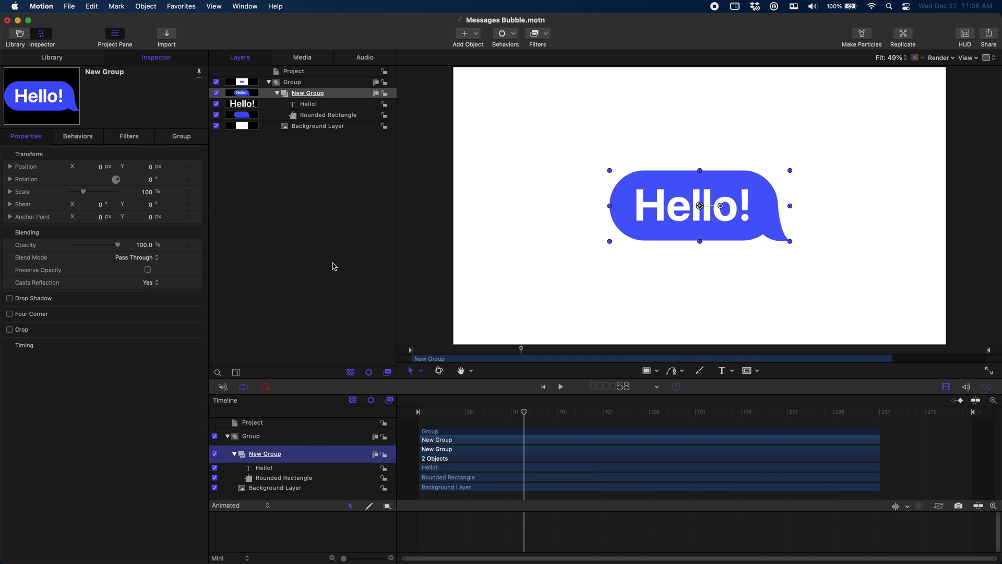
Add an Overshoot parameter behaviour to New Group's Position Y.
{"action": "left_click", "coordinate": [336, 94]}
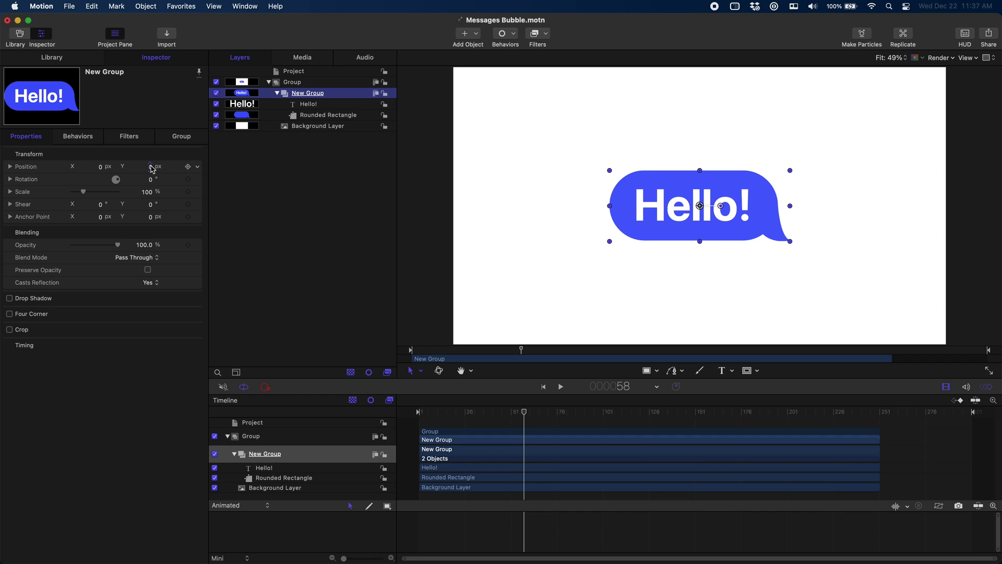
{"action": "left_click", "coordinate": [10, 166]}
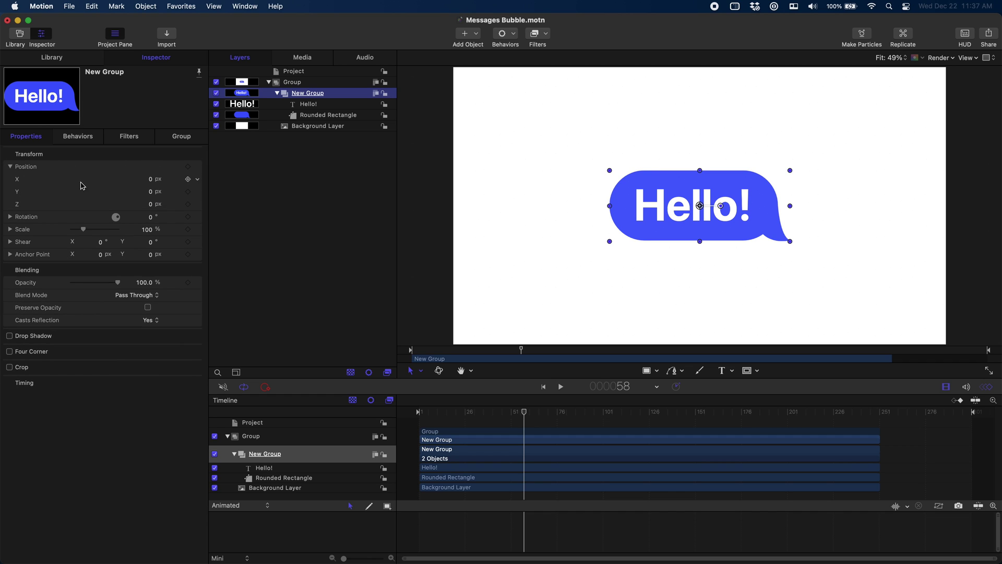
{"action": "left_click", "coordinate": [198, 193]}
{"action": "mouse_move", "coordinate": [246, 301]}
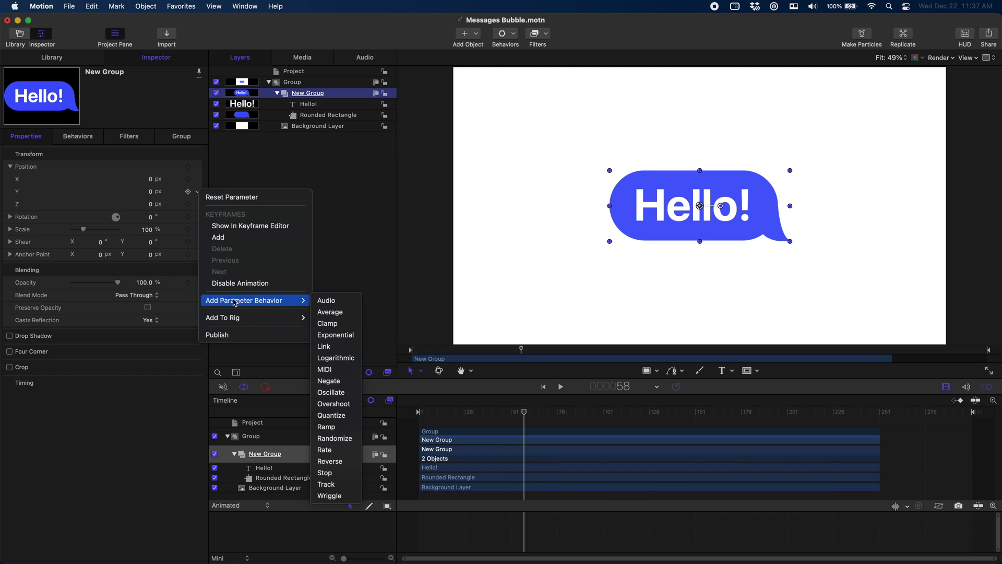
{"action": "left_click", "coordinate": [337, 406]}
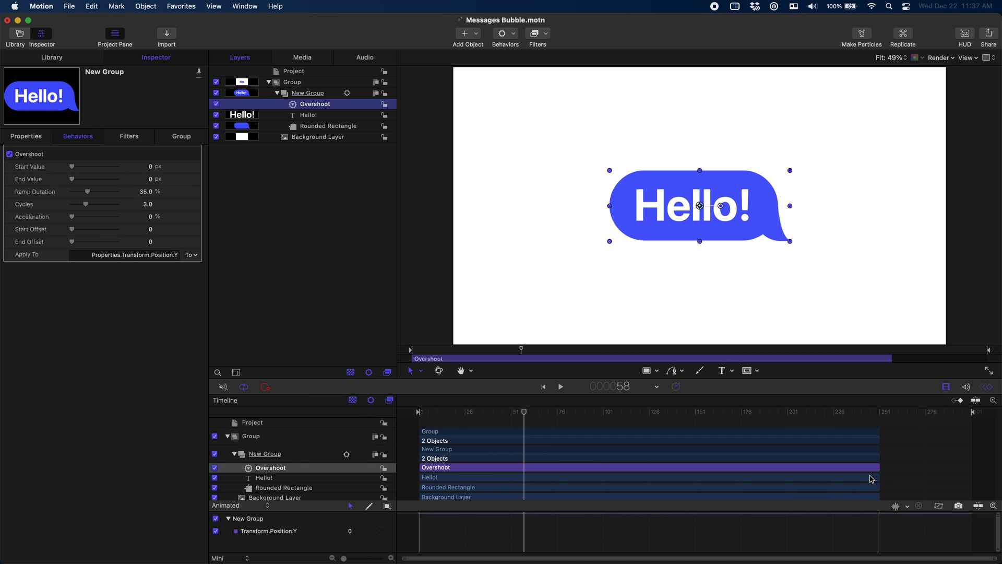
Trim the Overshoot to frame 58, set its Start Value to -1386.1 px, and preview it.
{"action": "left_click_drag", "start_coordinate": [876, 471], "coordinate": [524, 471]}
{"action": "left_click", "coordinate": [399, 417]}
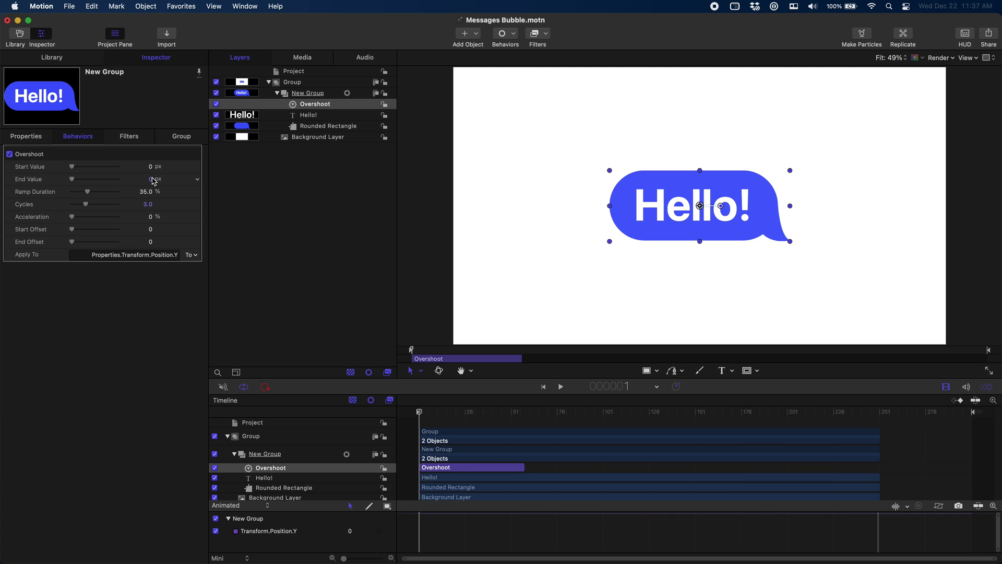
{"action": "mouse_move", "coordinate": [149, 166]}
{"action": "left_mouse_down"}
{"action": "mouse_move", "coordinate": [94, 166]}
{"action": "mouse_move", "coordinate": [146, 166]}
{"action": "left_mouse_up"}
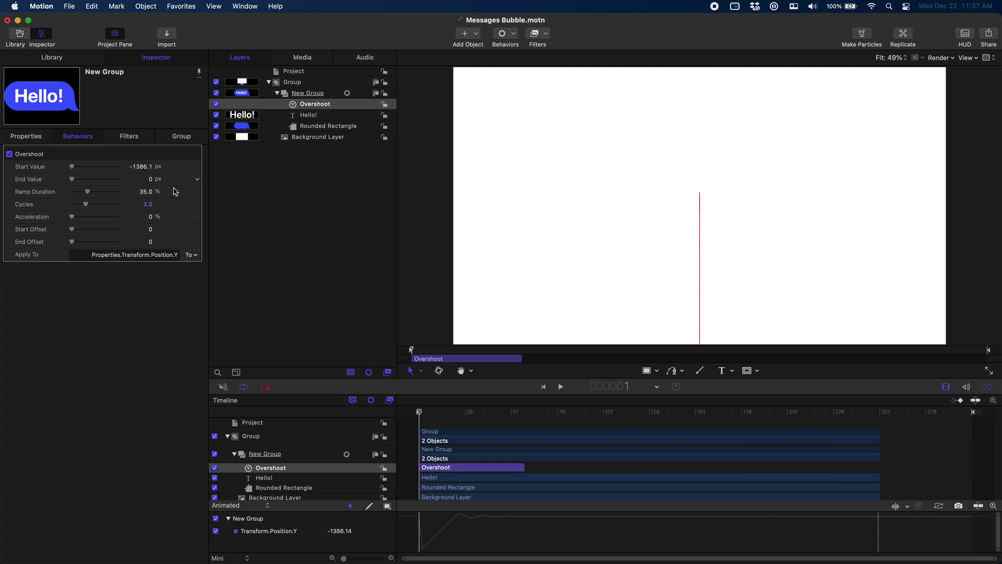
{"action": "key", "text": "space"}
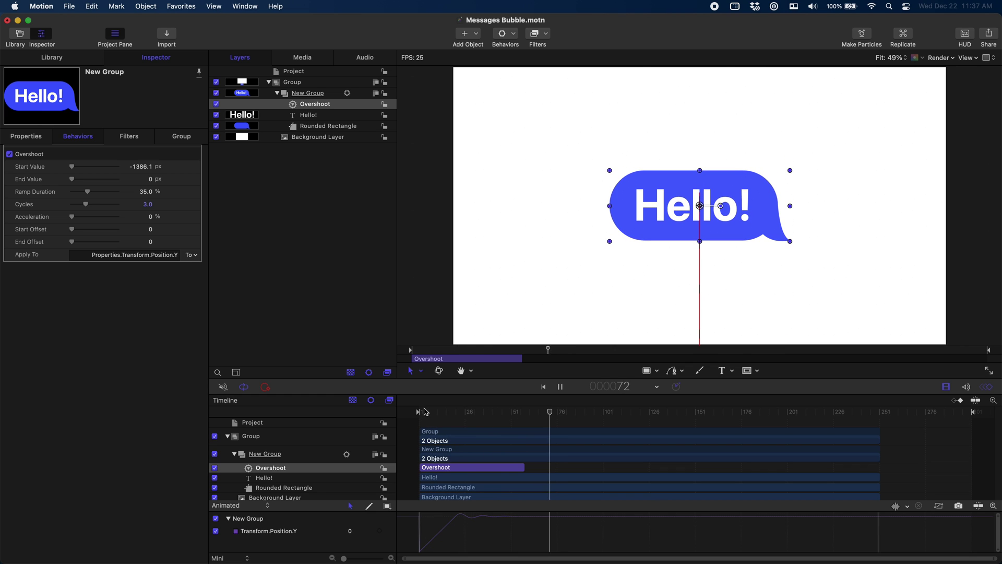
Stop the Overshoot preview and deselect New Group by clicking the empty canvas.
{"action": "key", "text": "space"}
{"action": "left_click", "coordinate": [445, 311]}
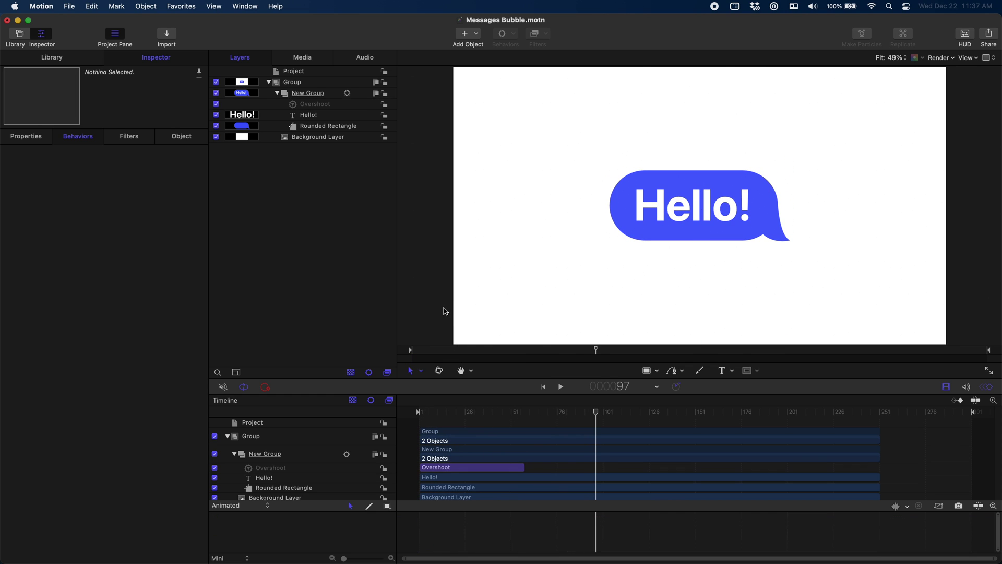